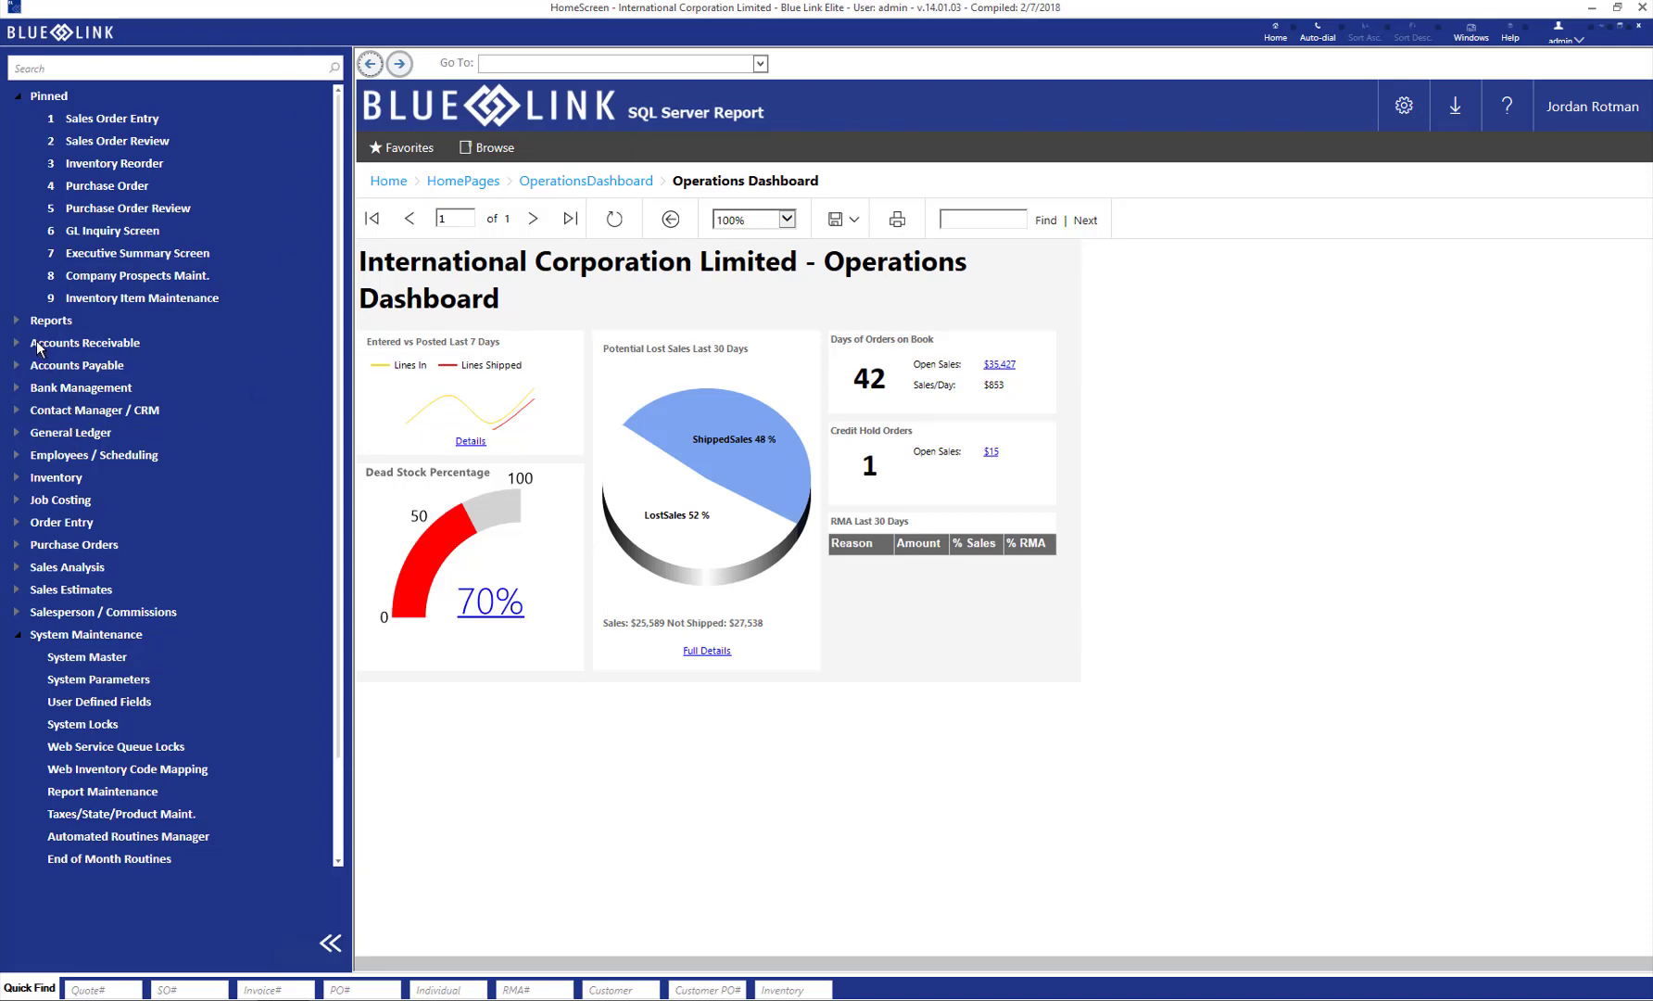
# - Open the Collections Screen under Accounts Receivable and select the HIBACHISAN invoice row
pyautogui.click(39, 347)
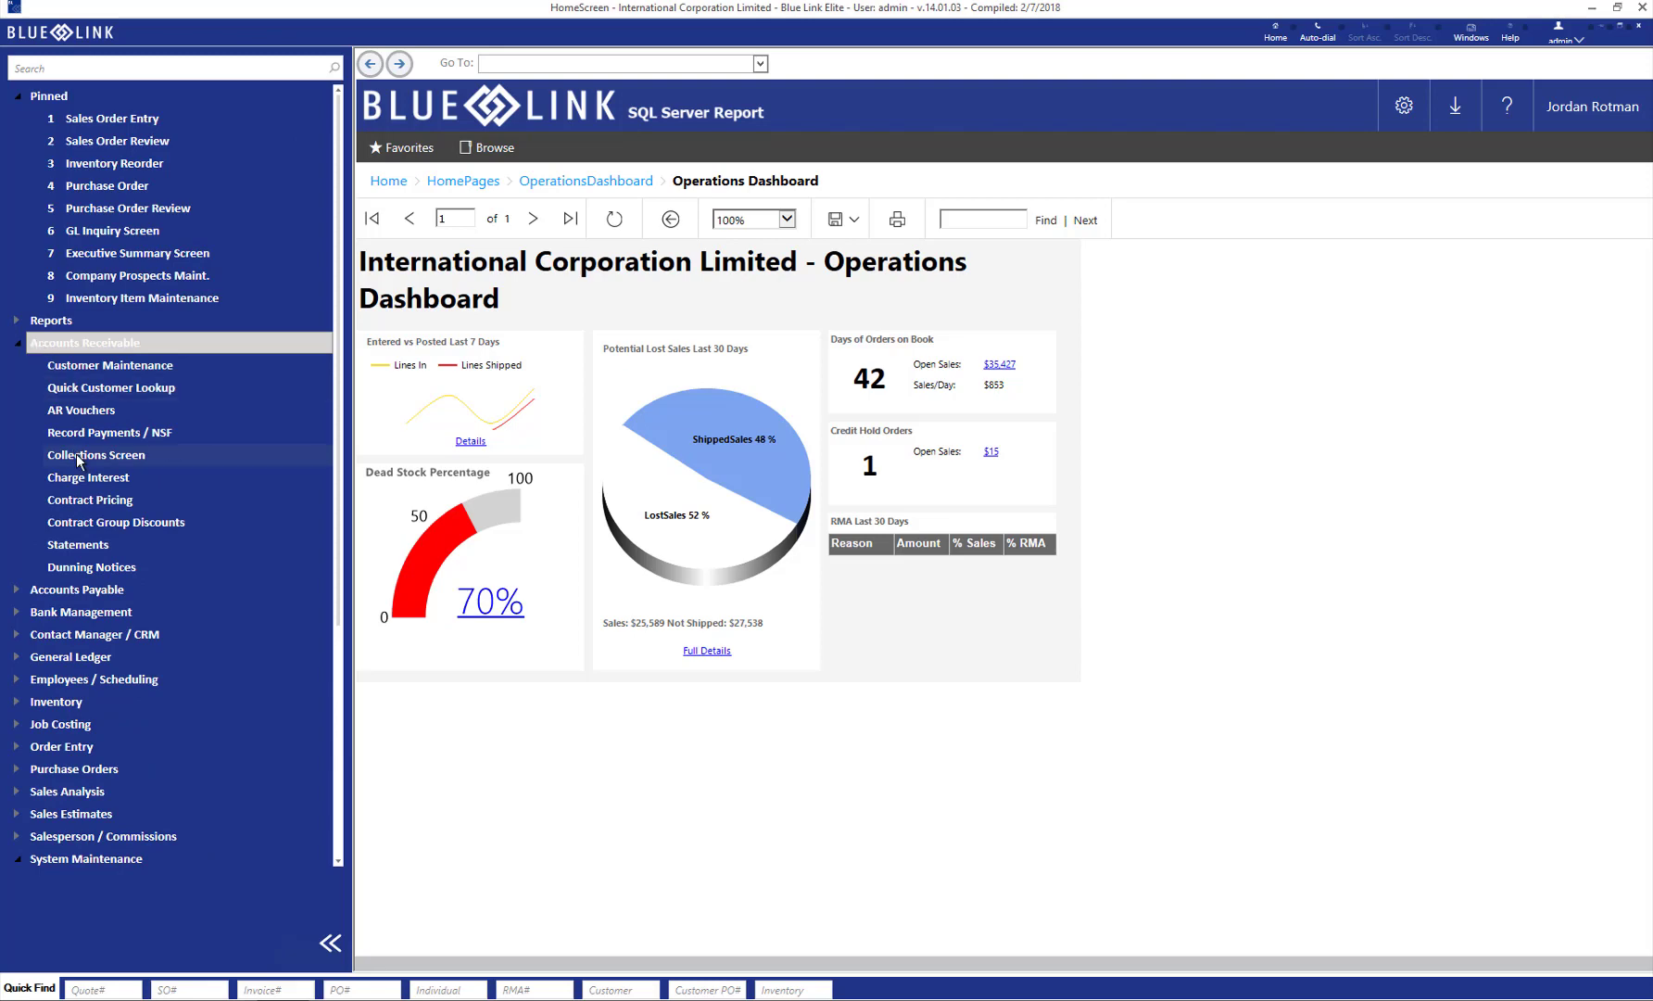
pyautogui.click(79, 455)
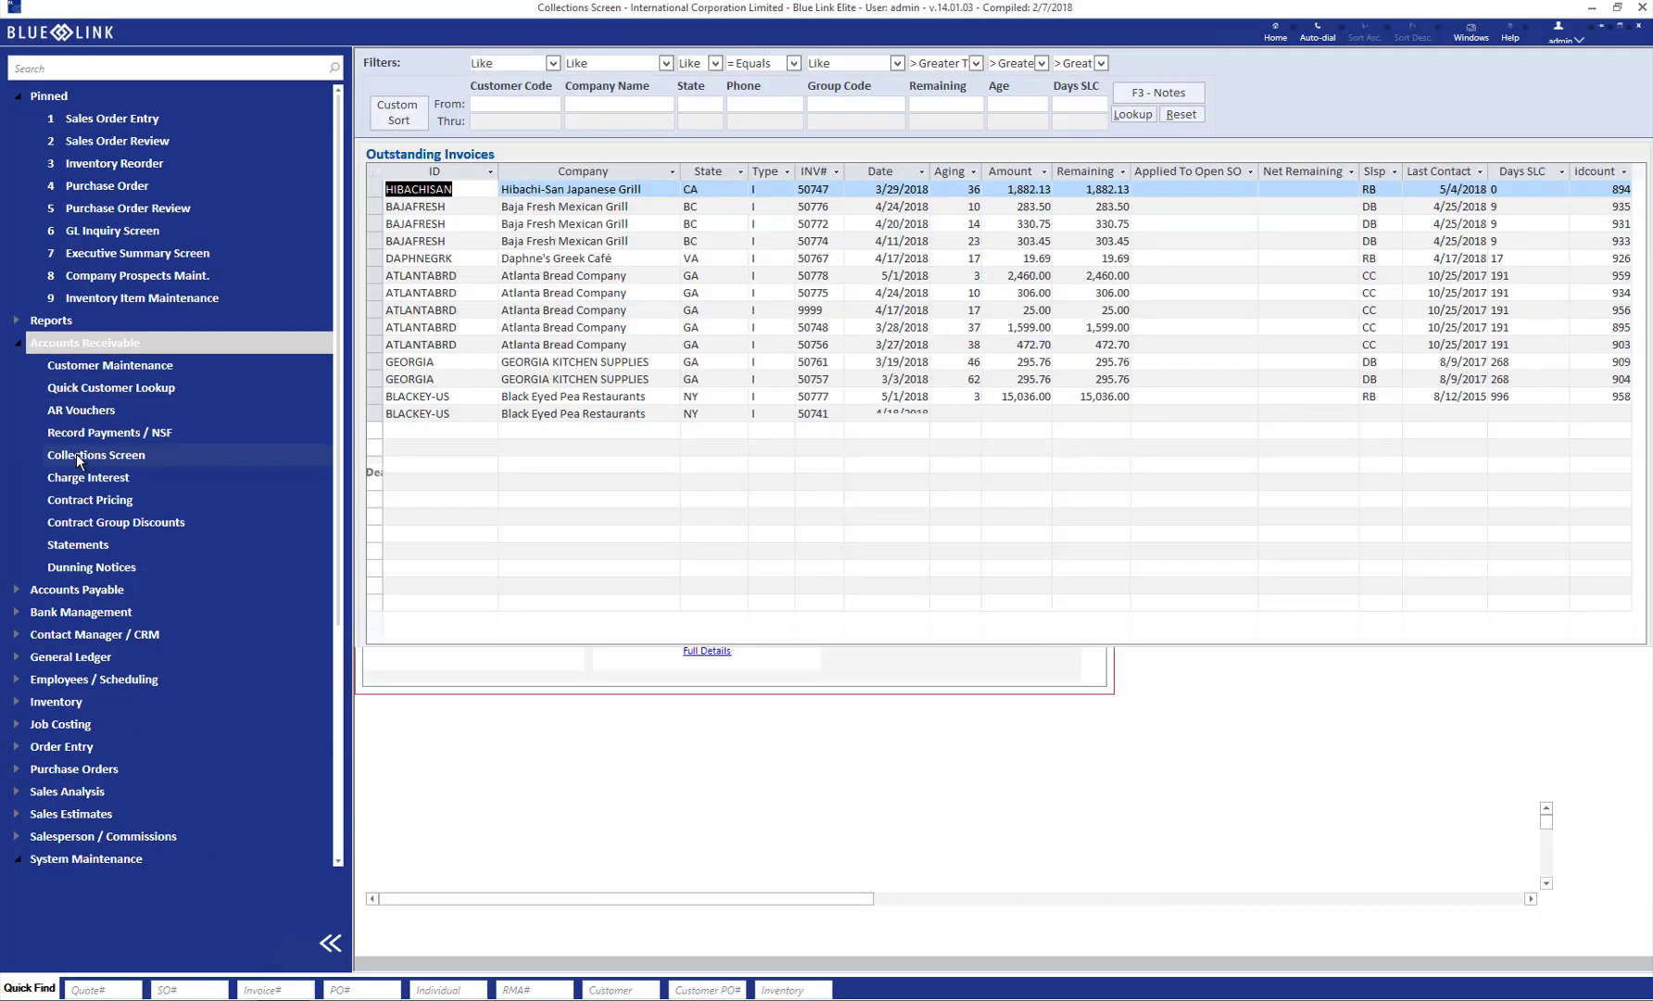
pyautogui.click(429, 189)
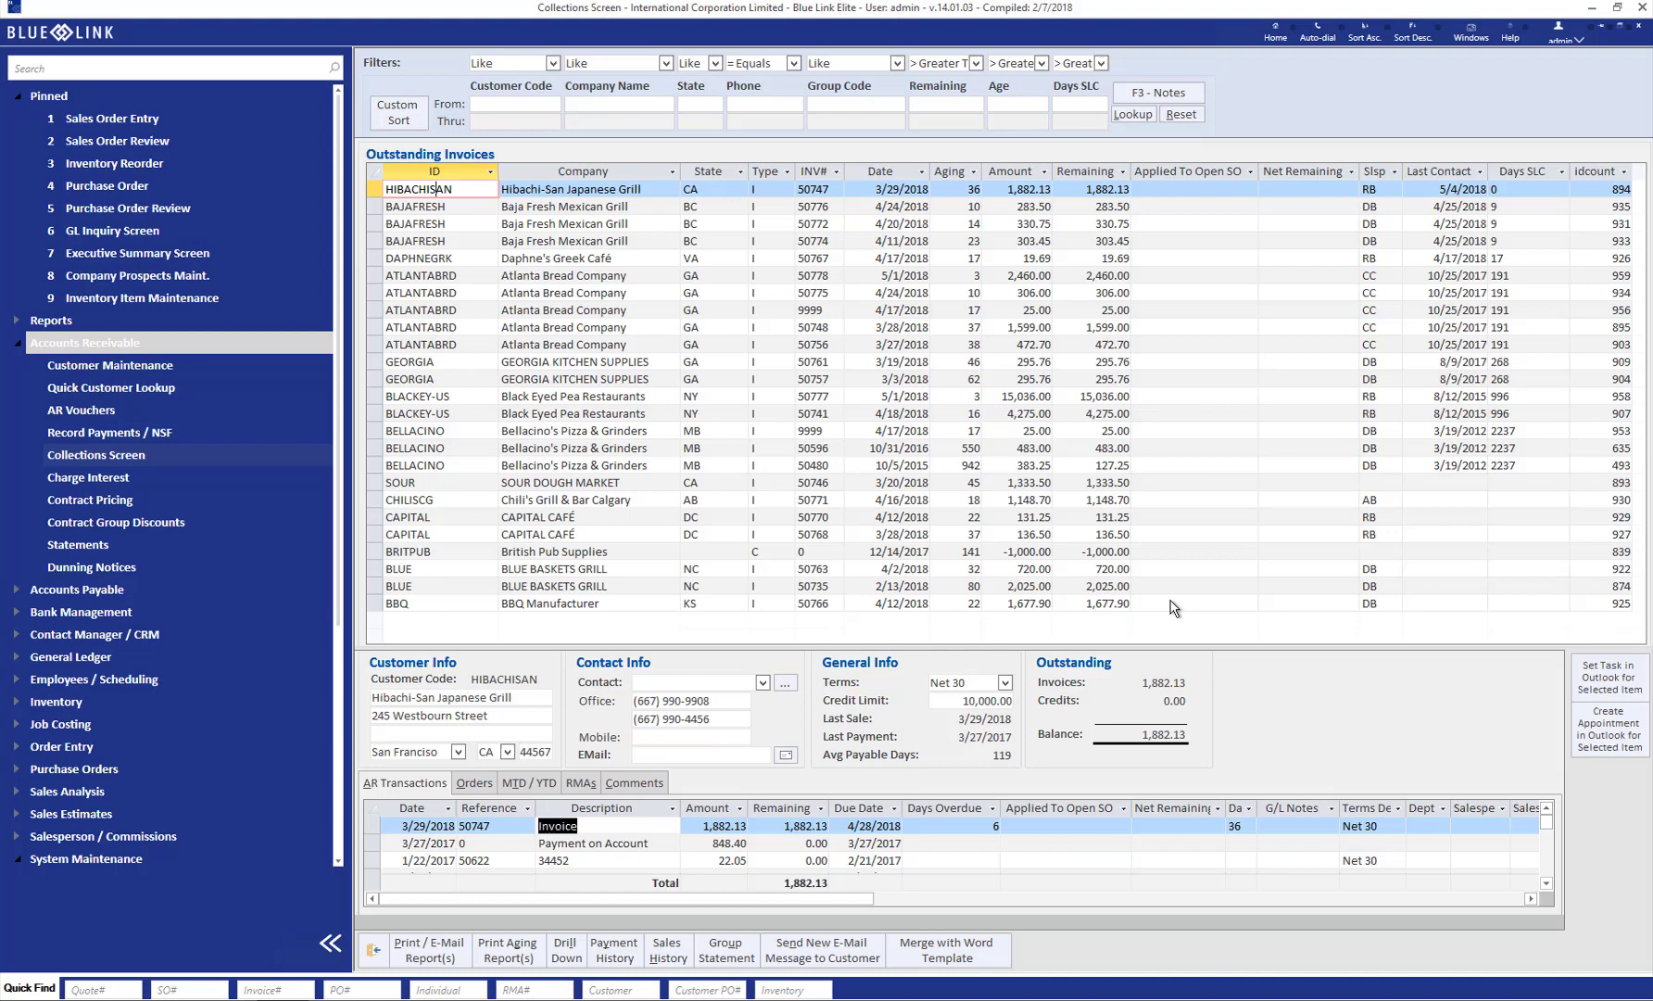
pyautogui.rightClick(1005, 258)
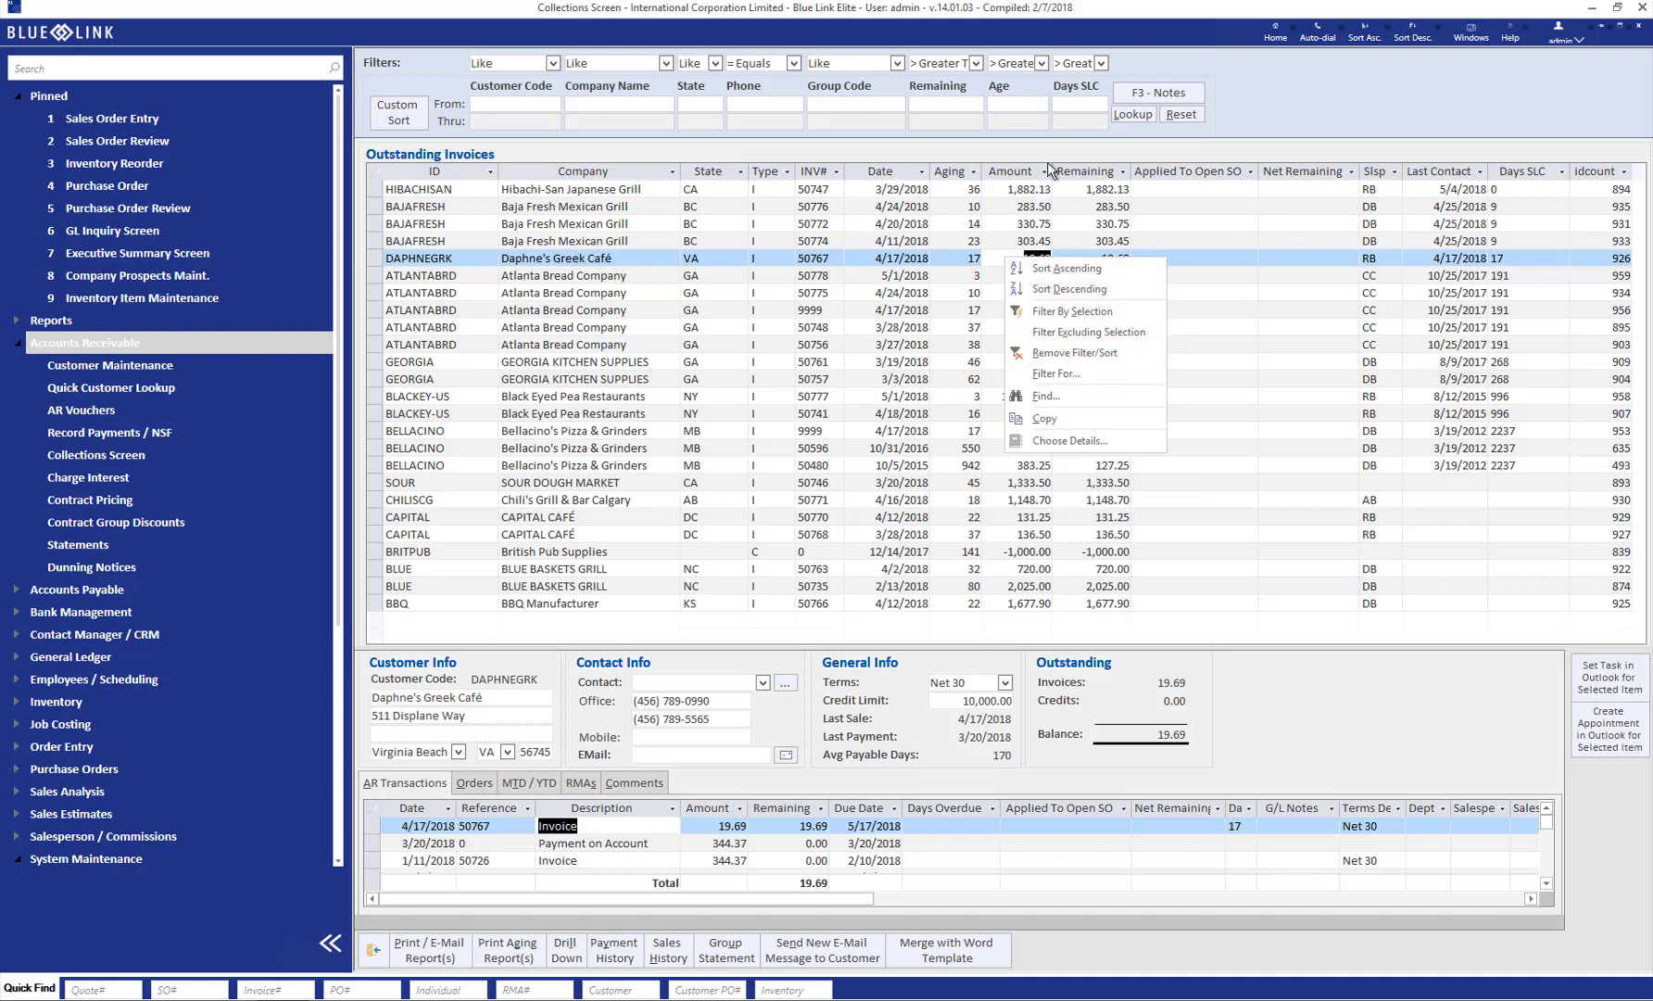
pyautogui.click(1044, 171)
pyautogui.click(1044, 172)
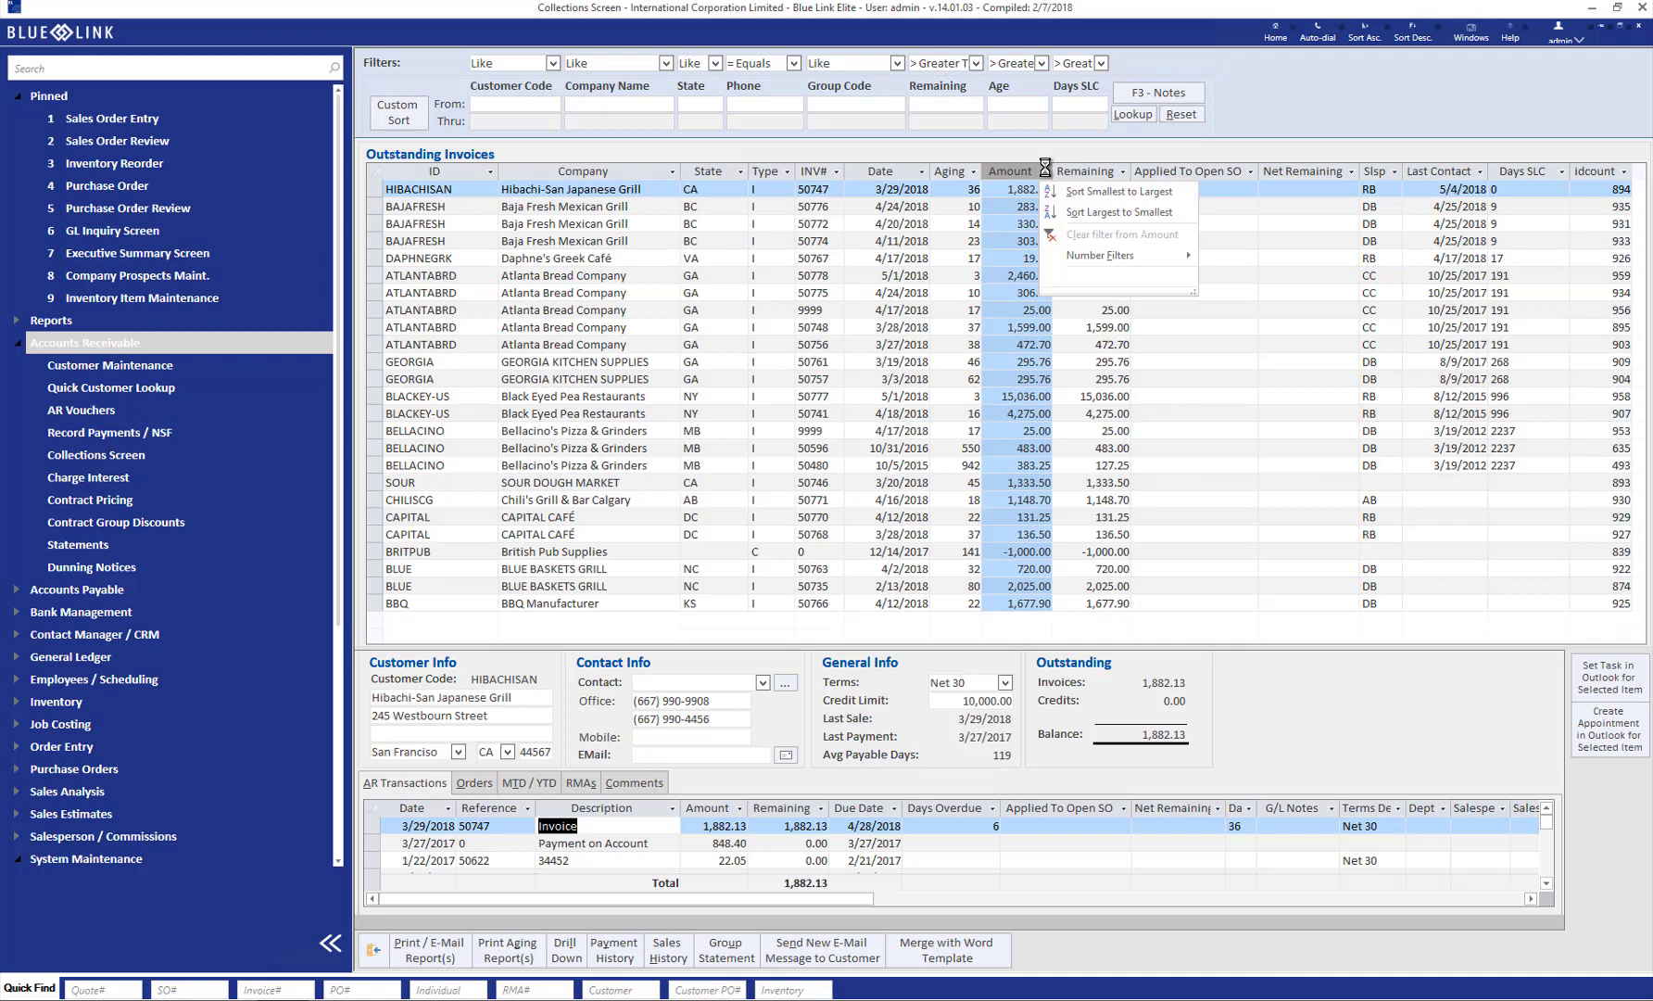
pyautogui.moveTo(1097, 266)
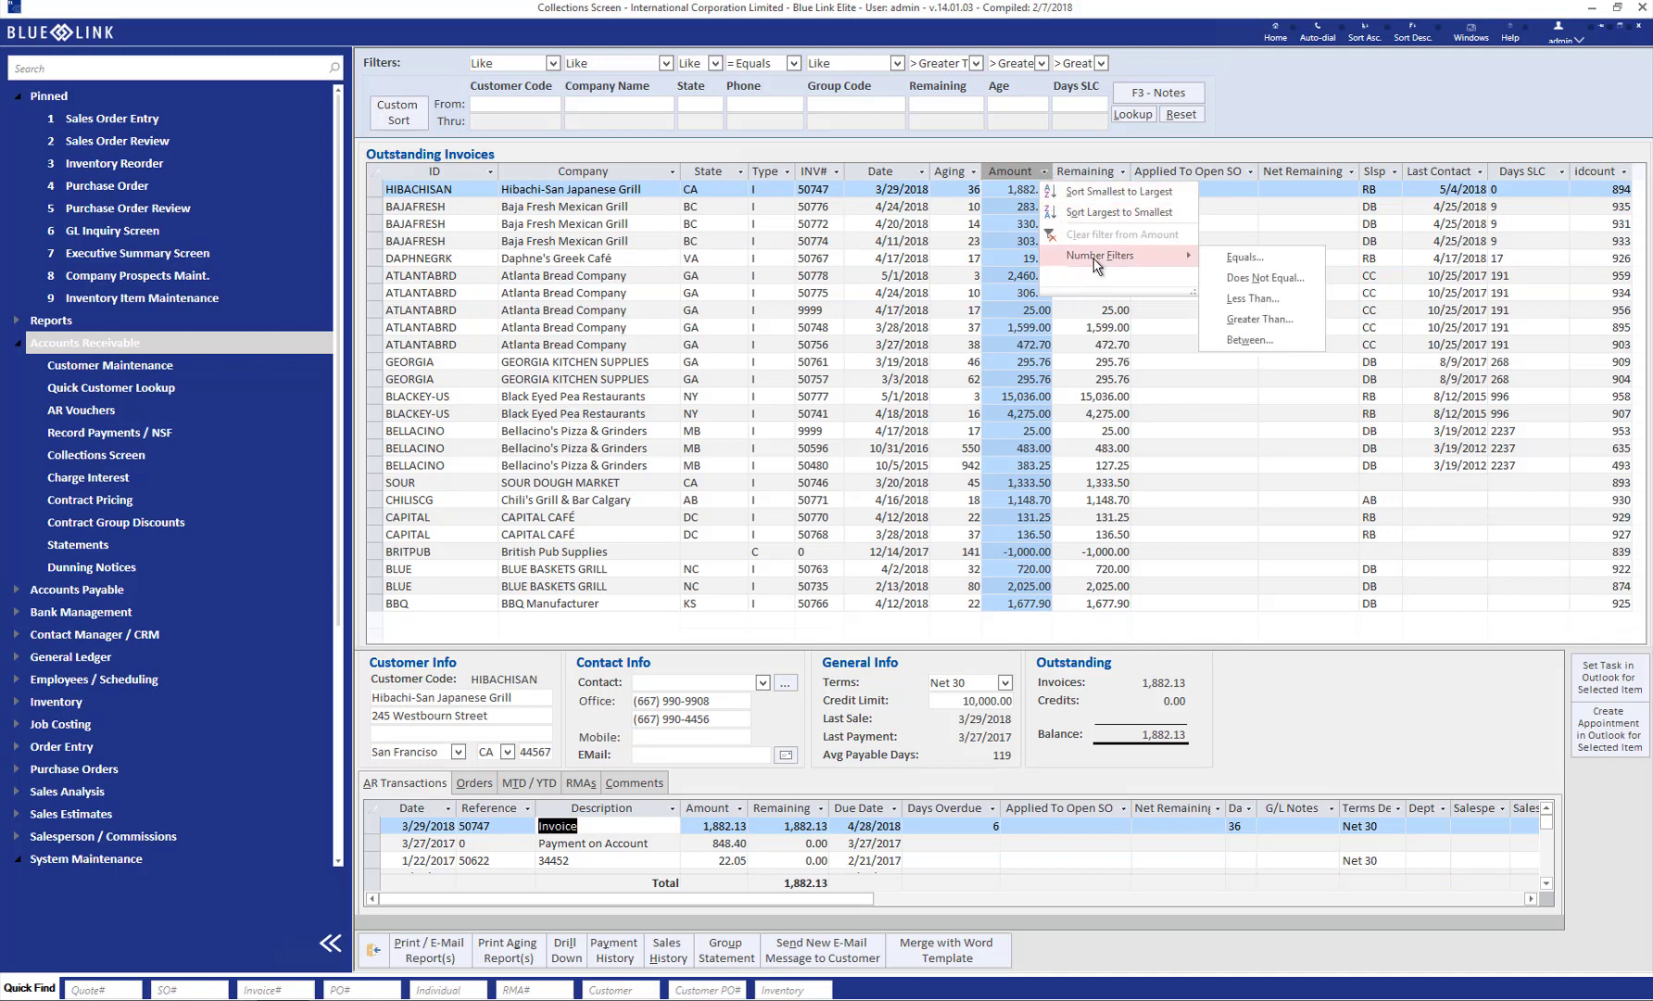
pyautogui.click(1050, 167)
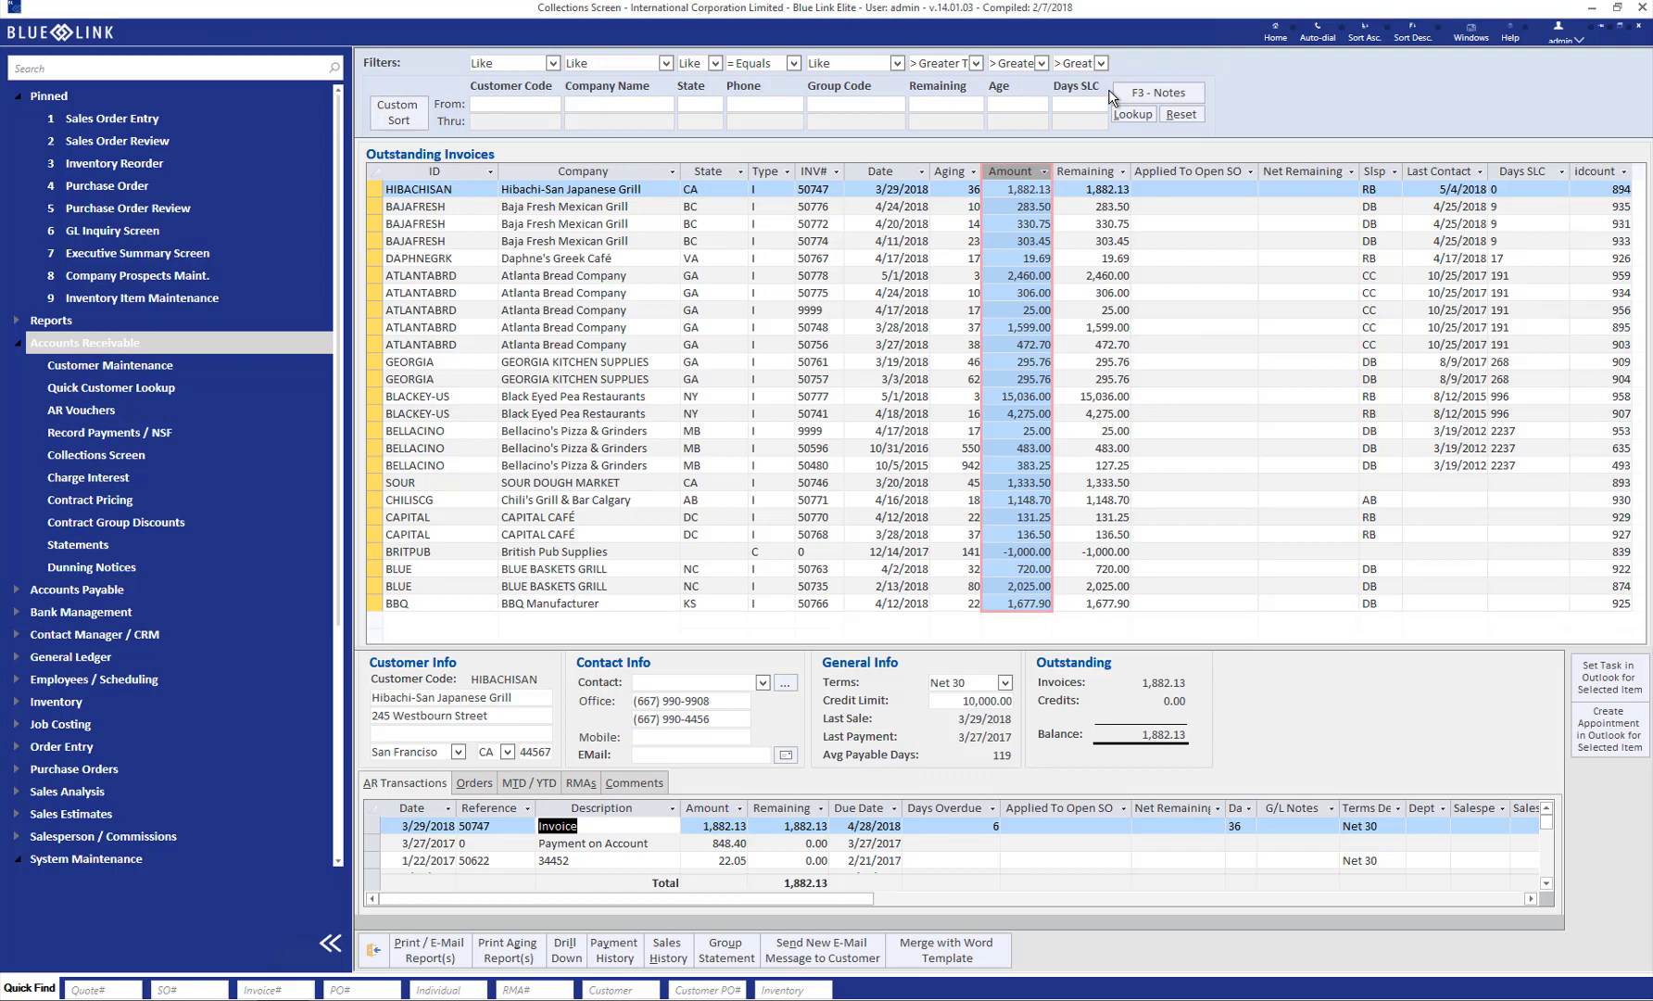
# - Filter the outstanding invoices to a Remaining balance from 300 and look them up
pyautogui.click(952, 106)
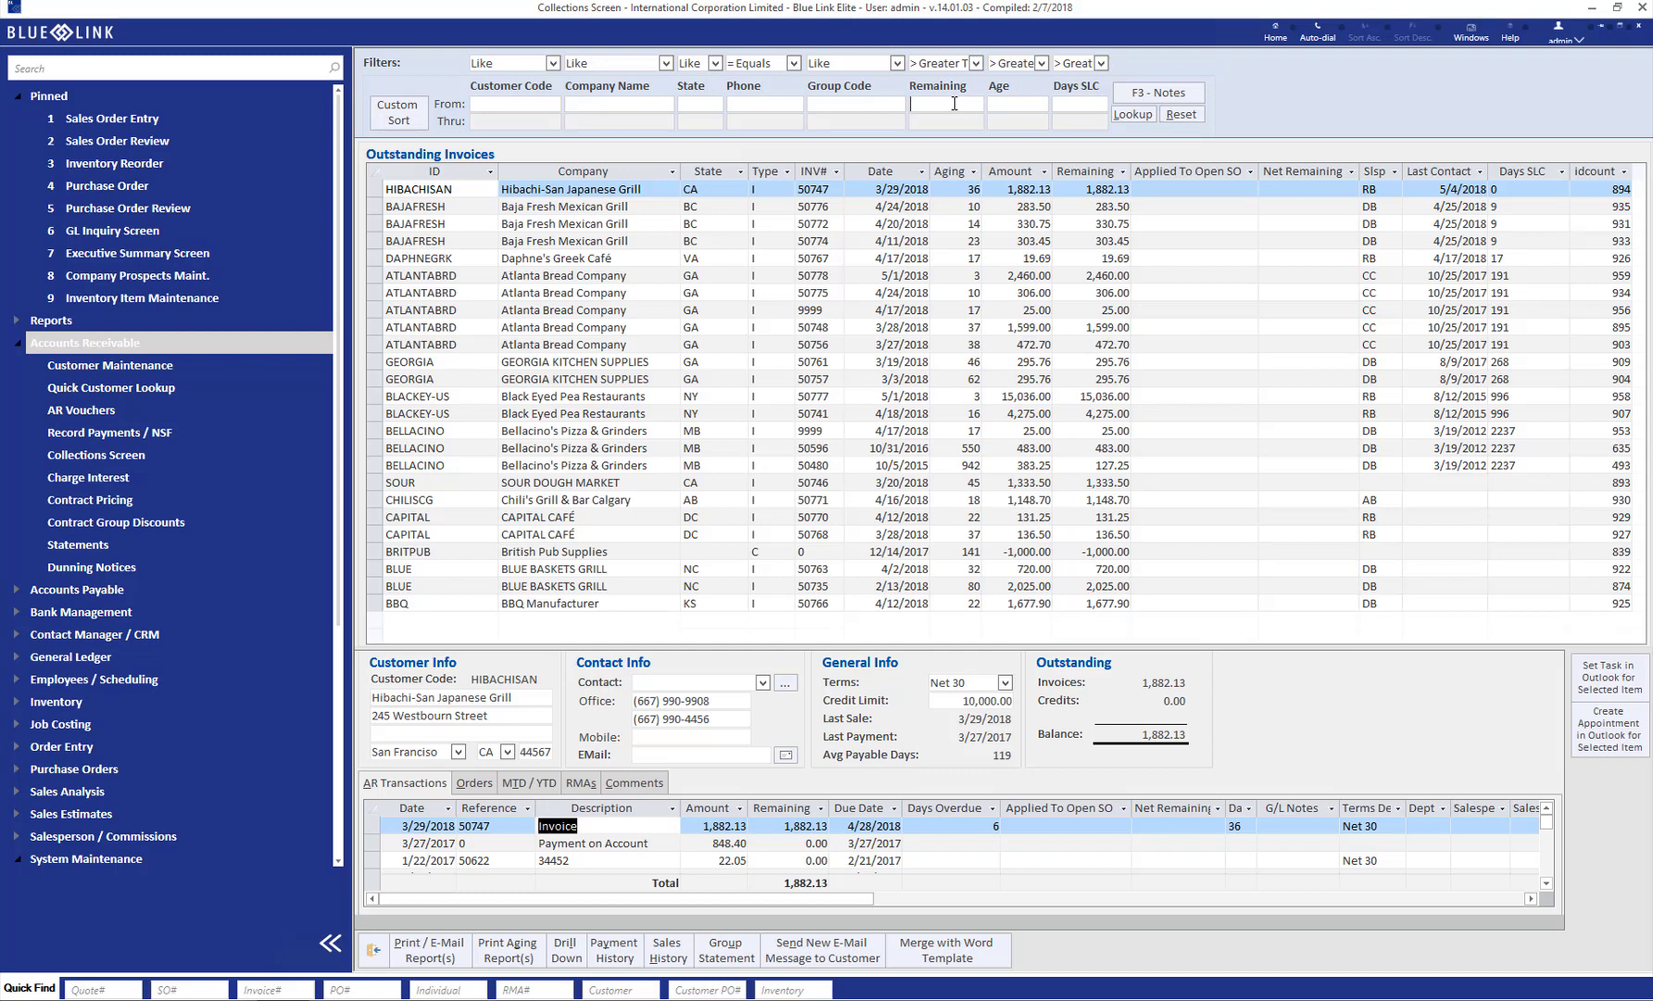
pyautogui.write('300')
pyautogui.click(1133, 114)
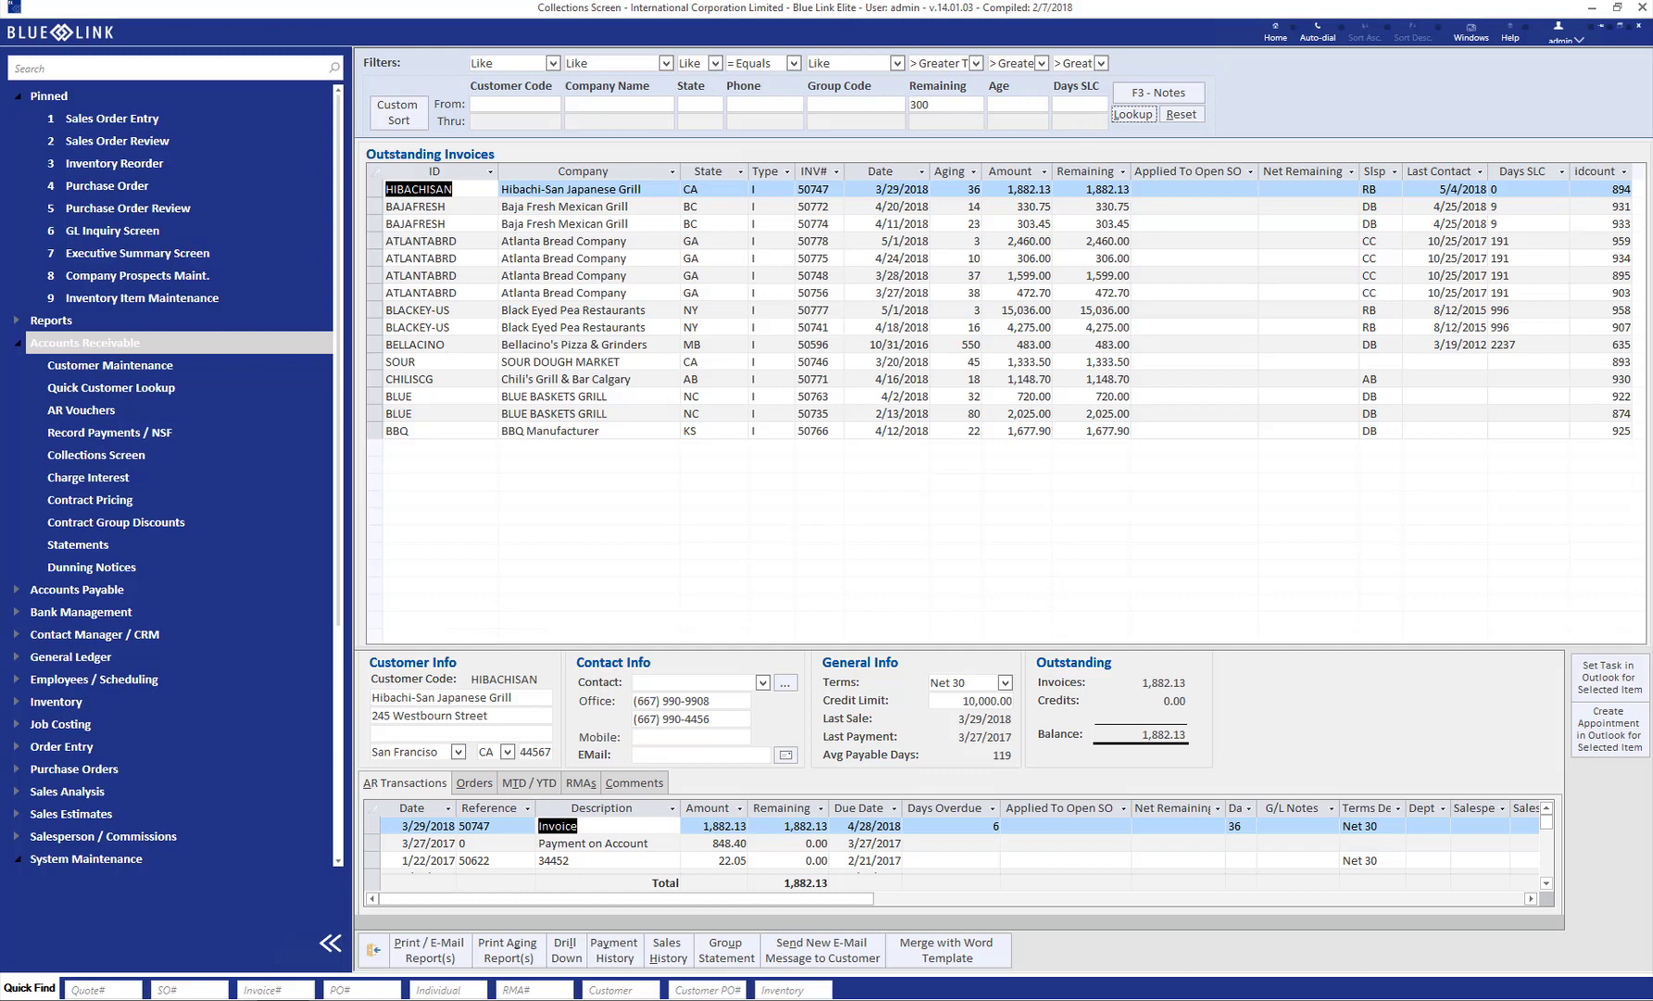
# - Select BAJAFRESH invoice 50774 to show its three open AR transactions totalling 917.70
pyautogui.click(374, 224)
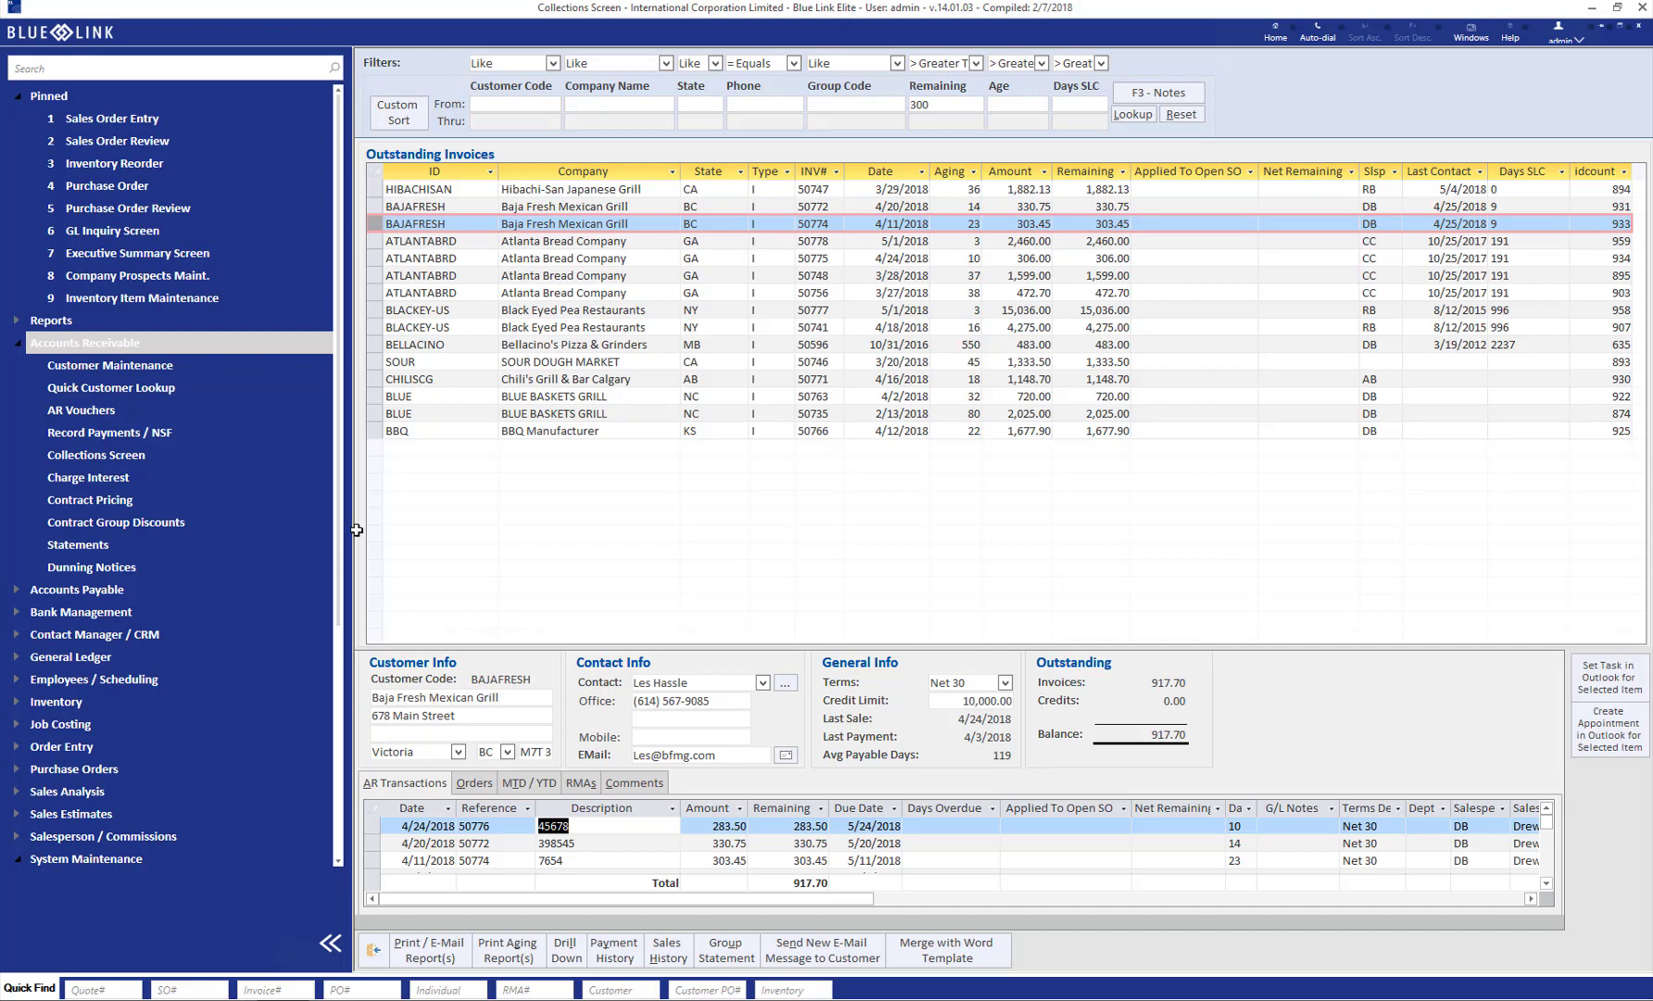
pyautogui.click(1166, 93)
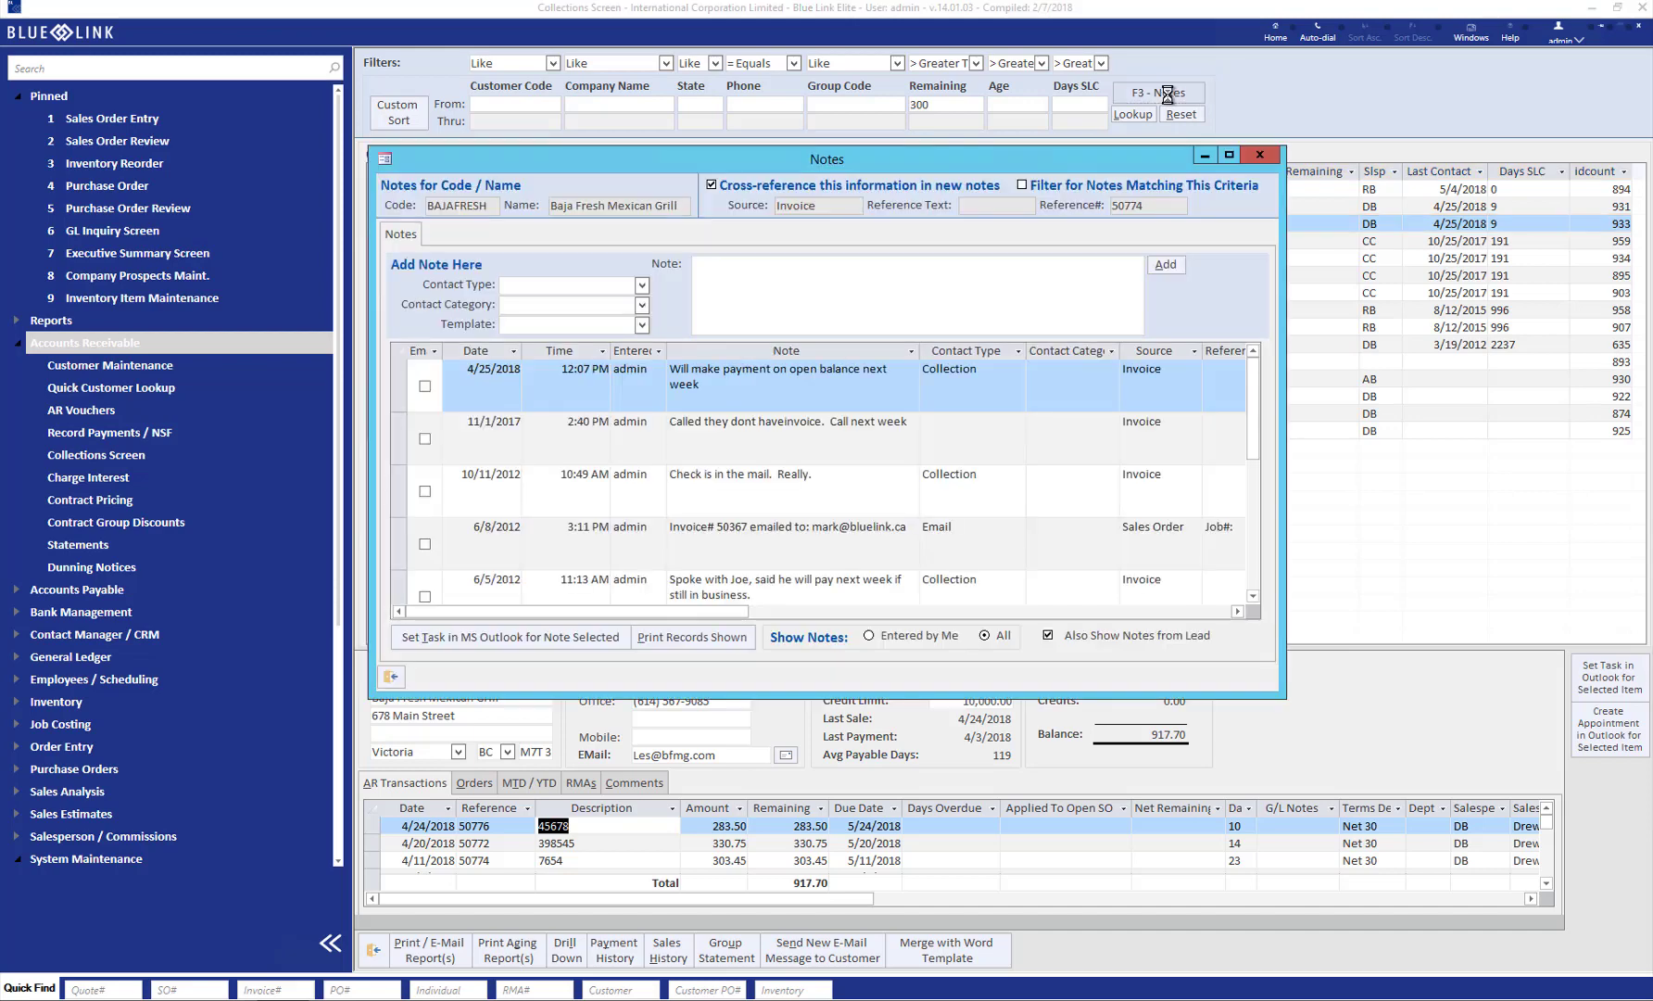
pyautogui.rightClick(1004, 381)
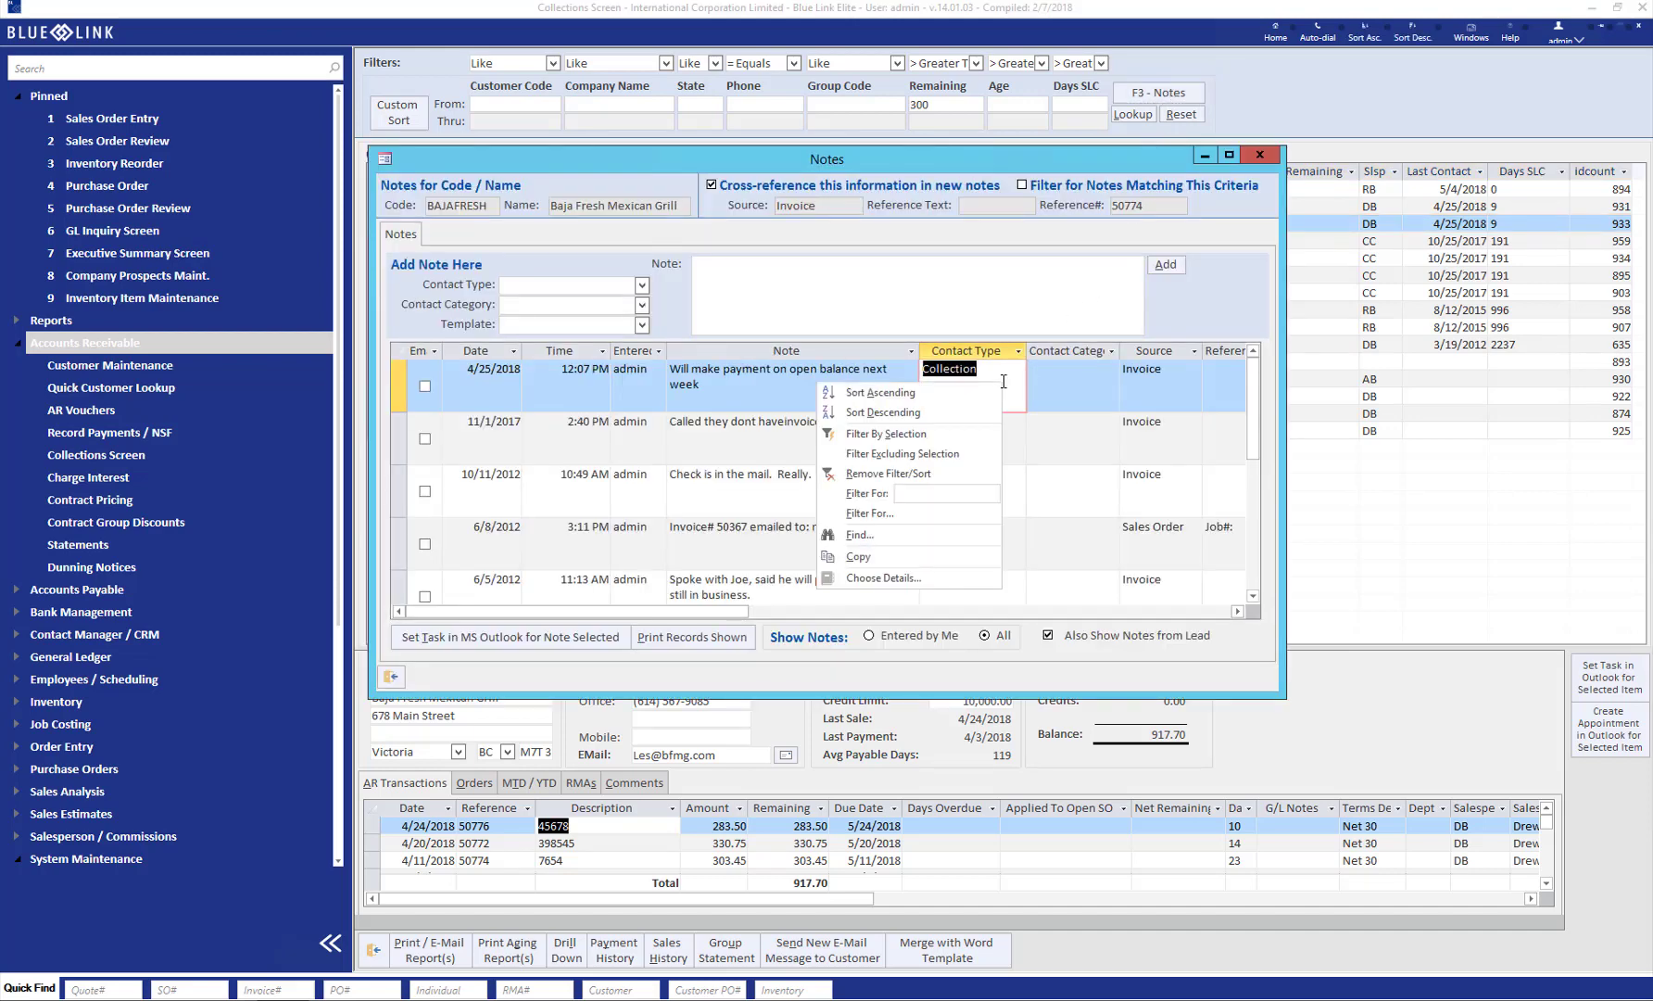
pyautogui.click(945, 434)
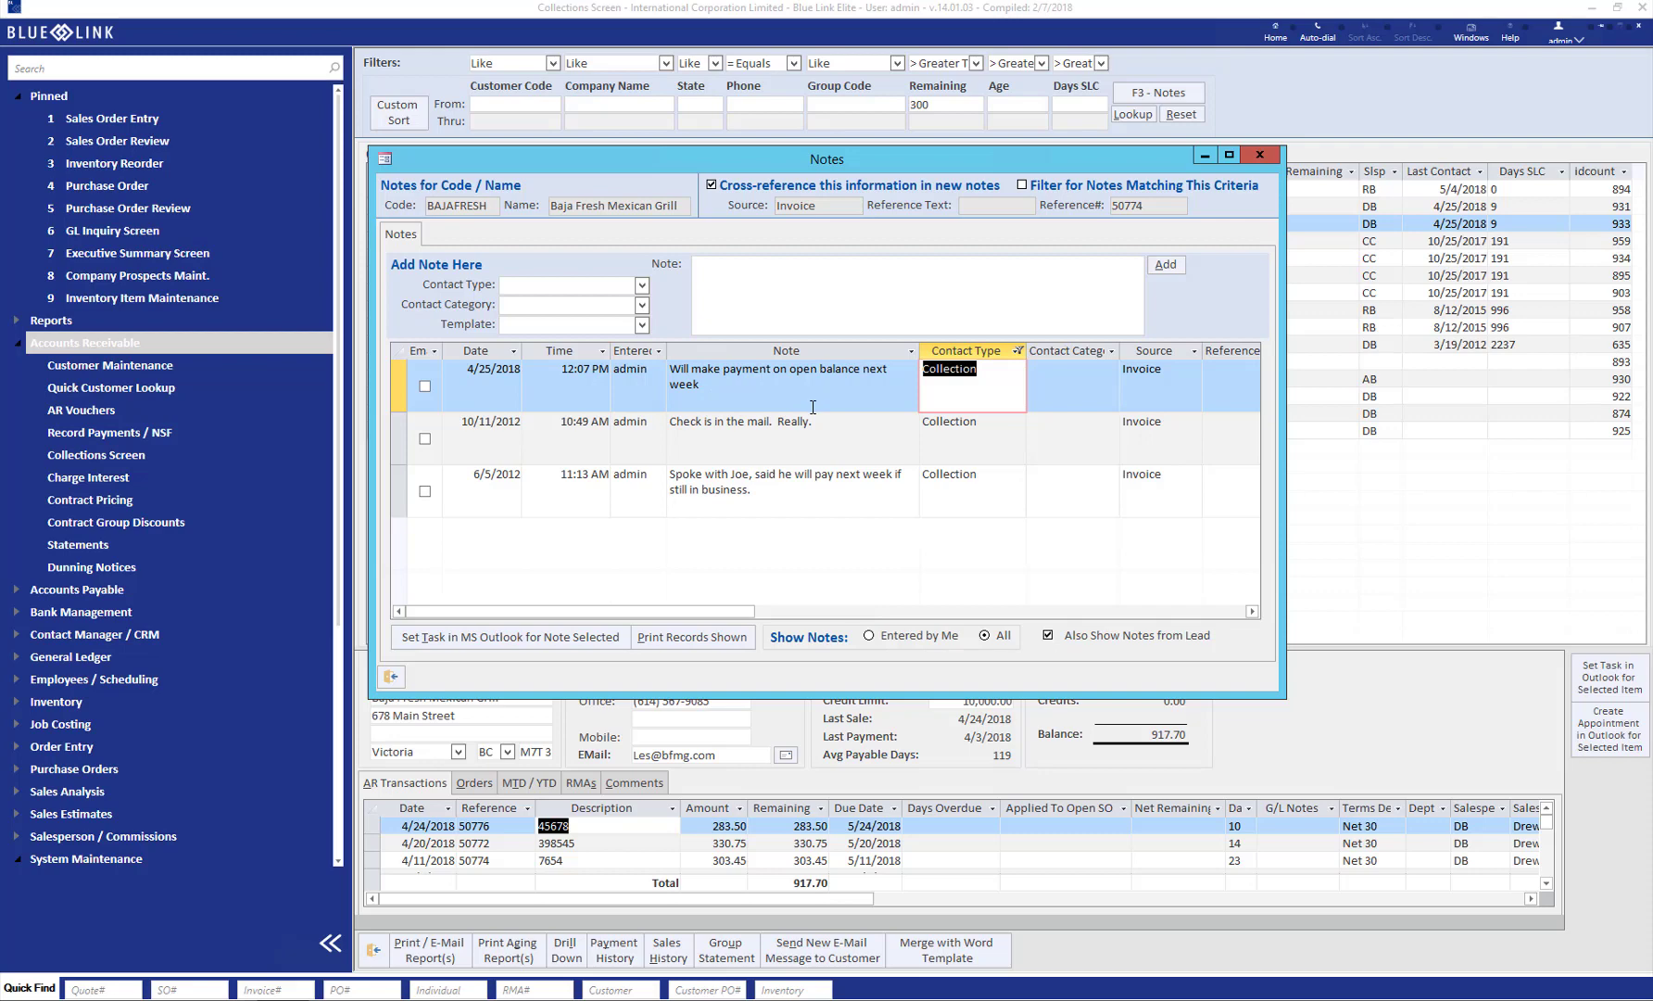
pyautogui.press('Escape')
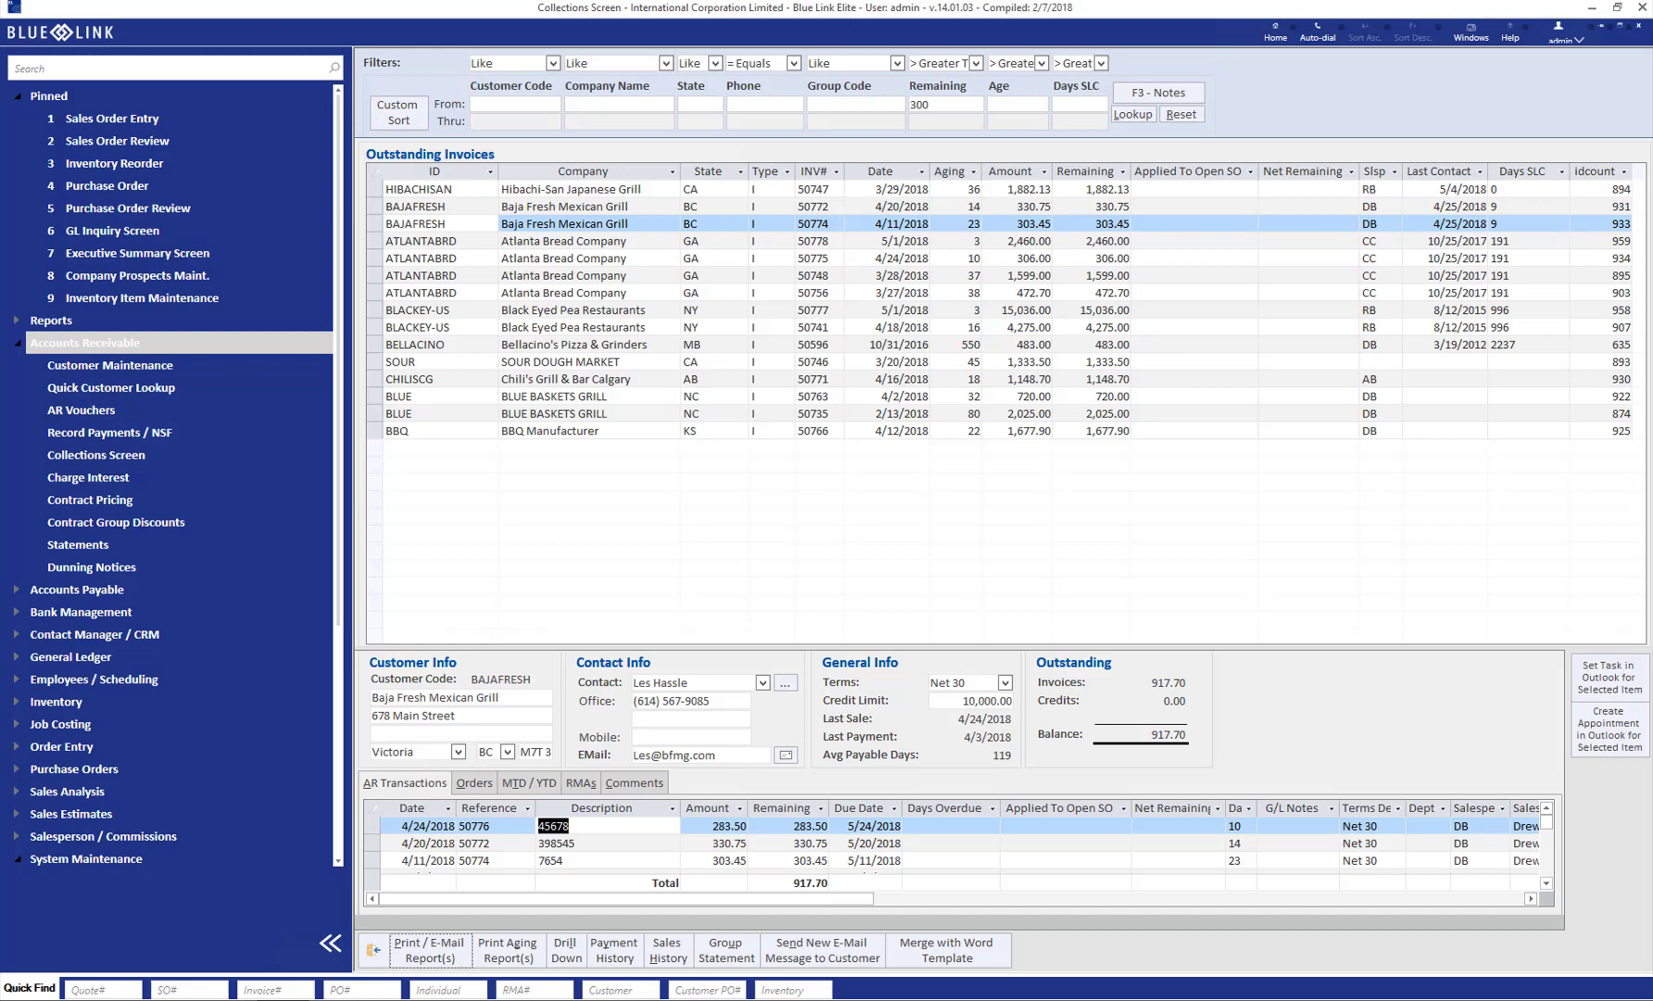
pyautogui.click(440, 960)
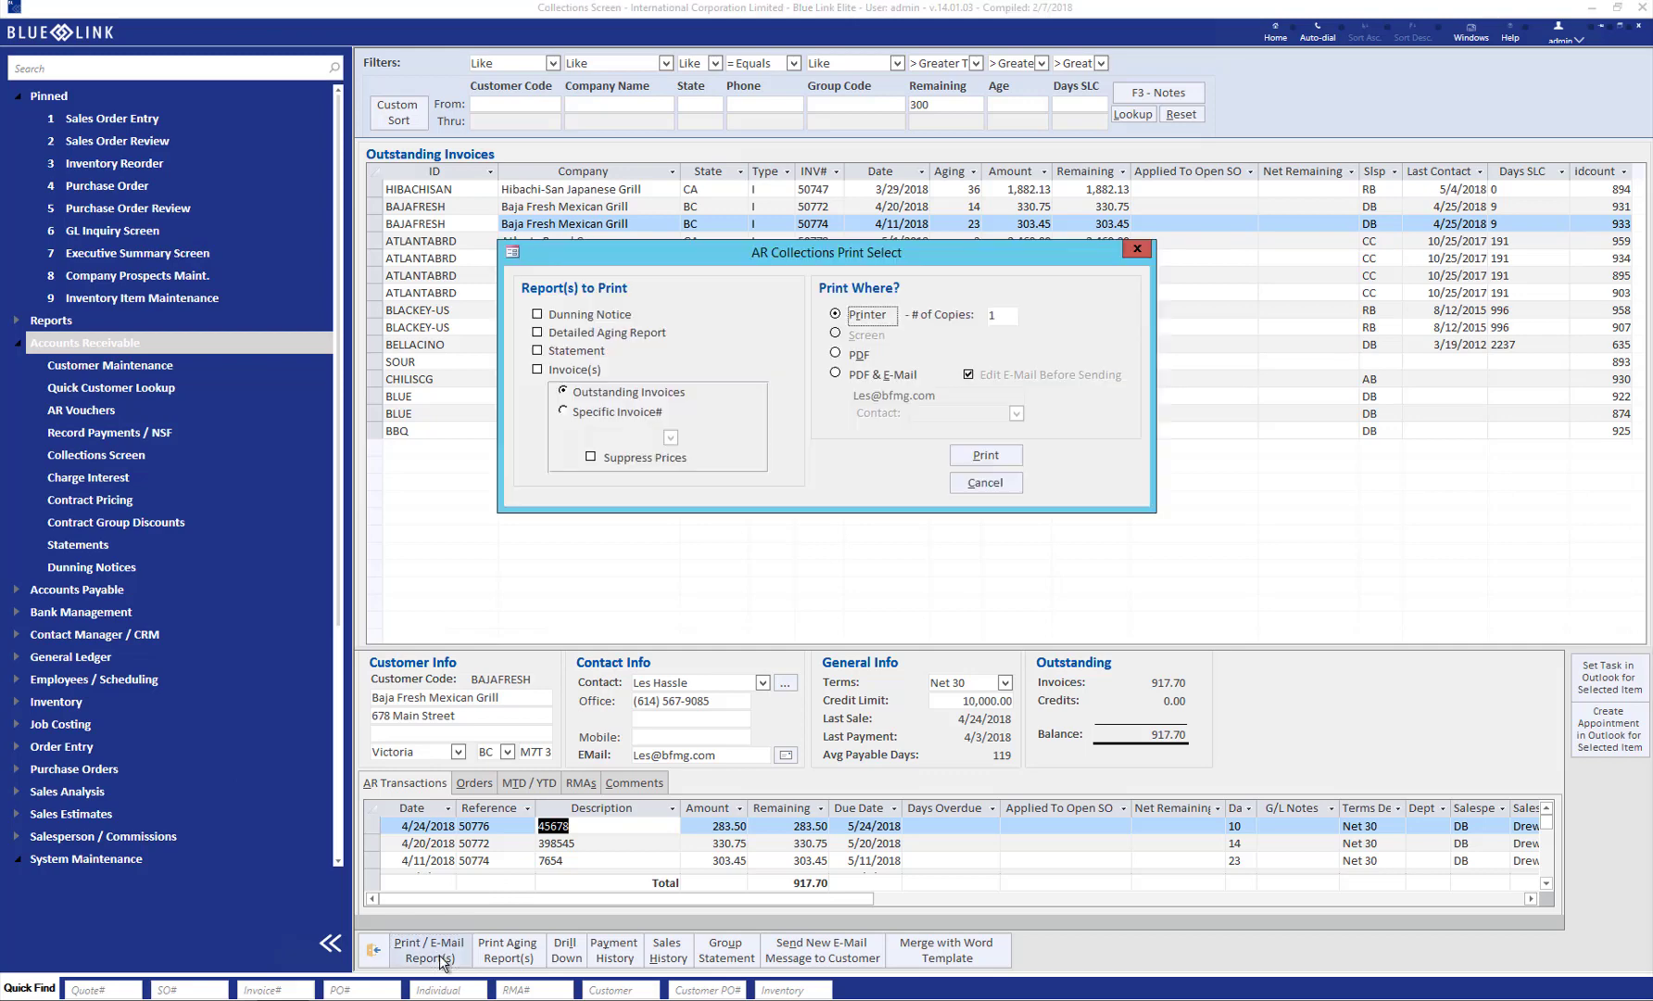
pyautogui.click(539, 351)
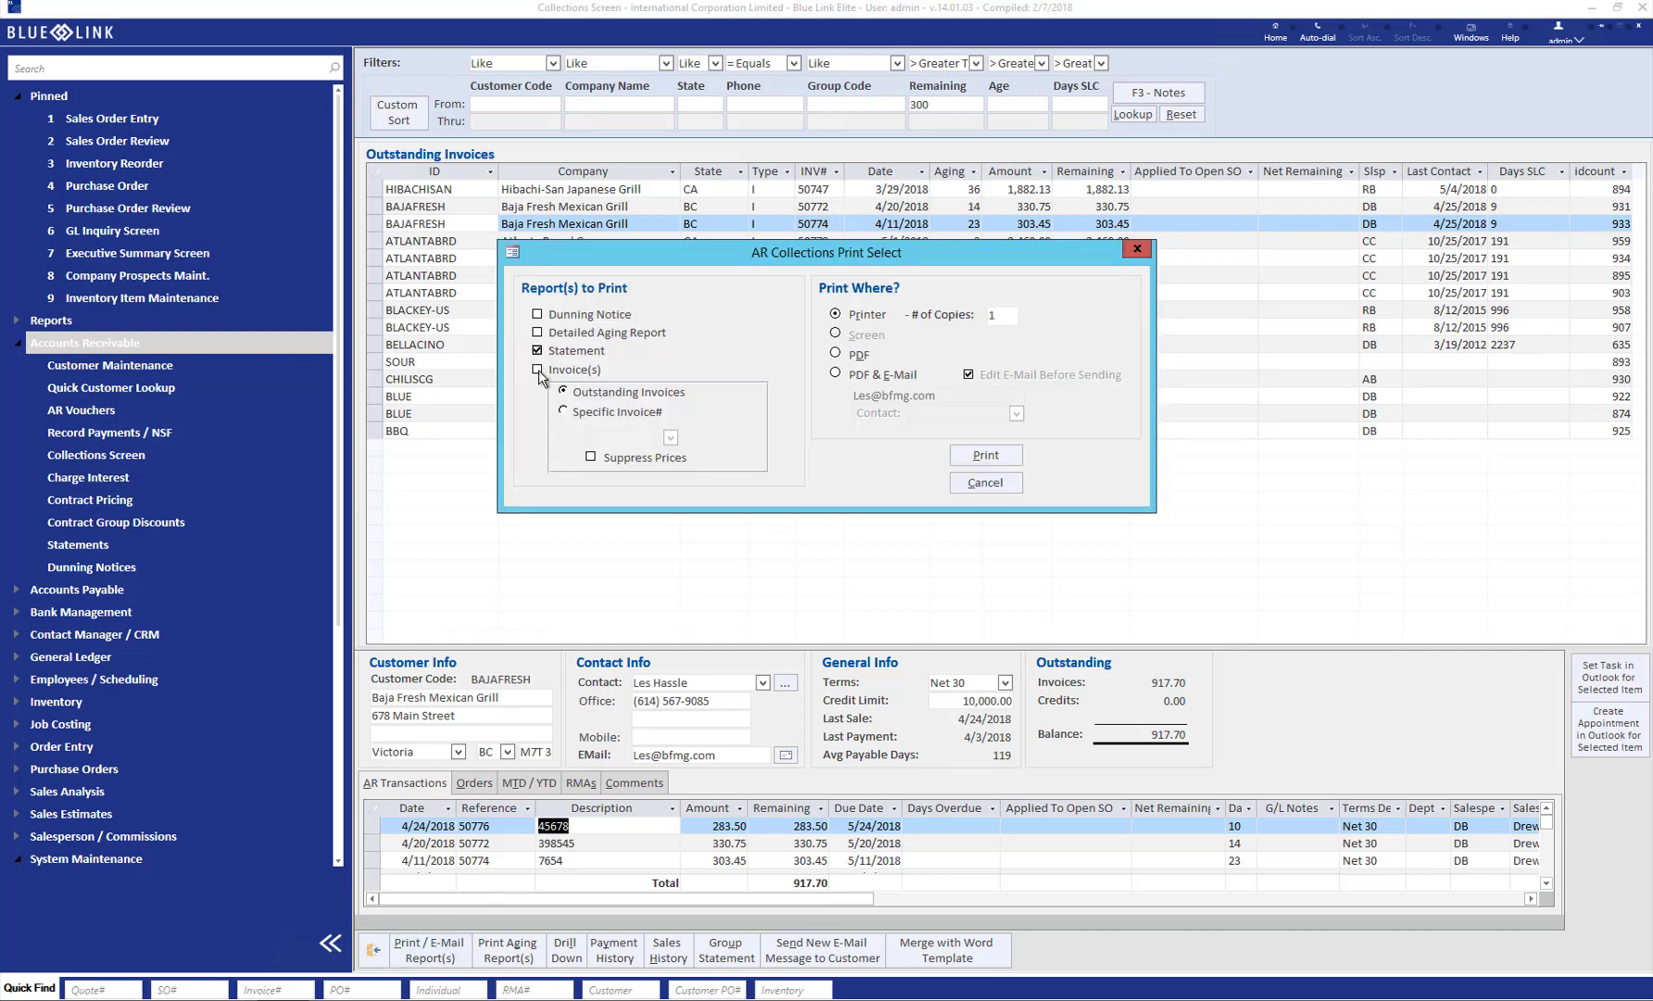
pyautogui.click(537, 370)
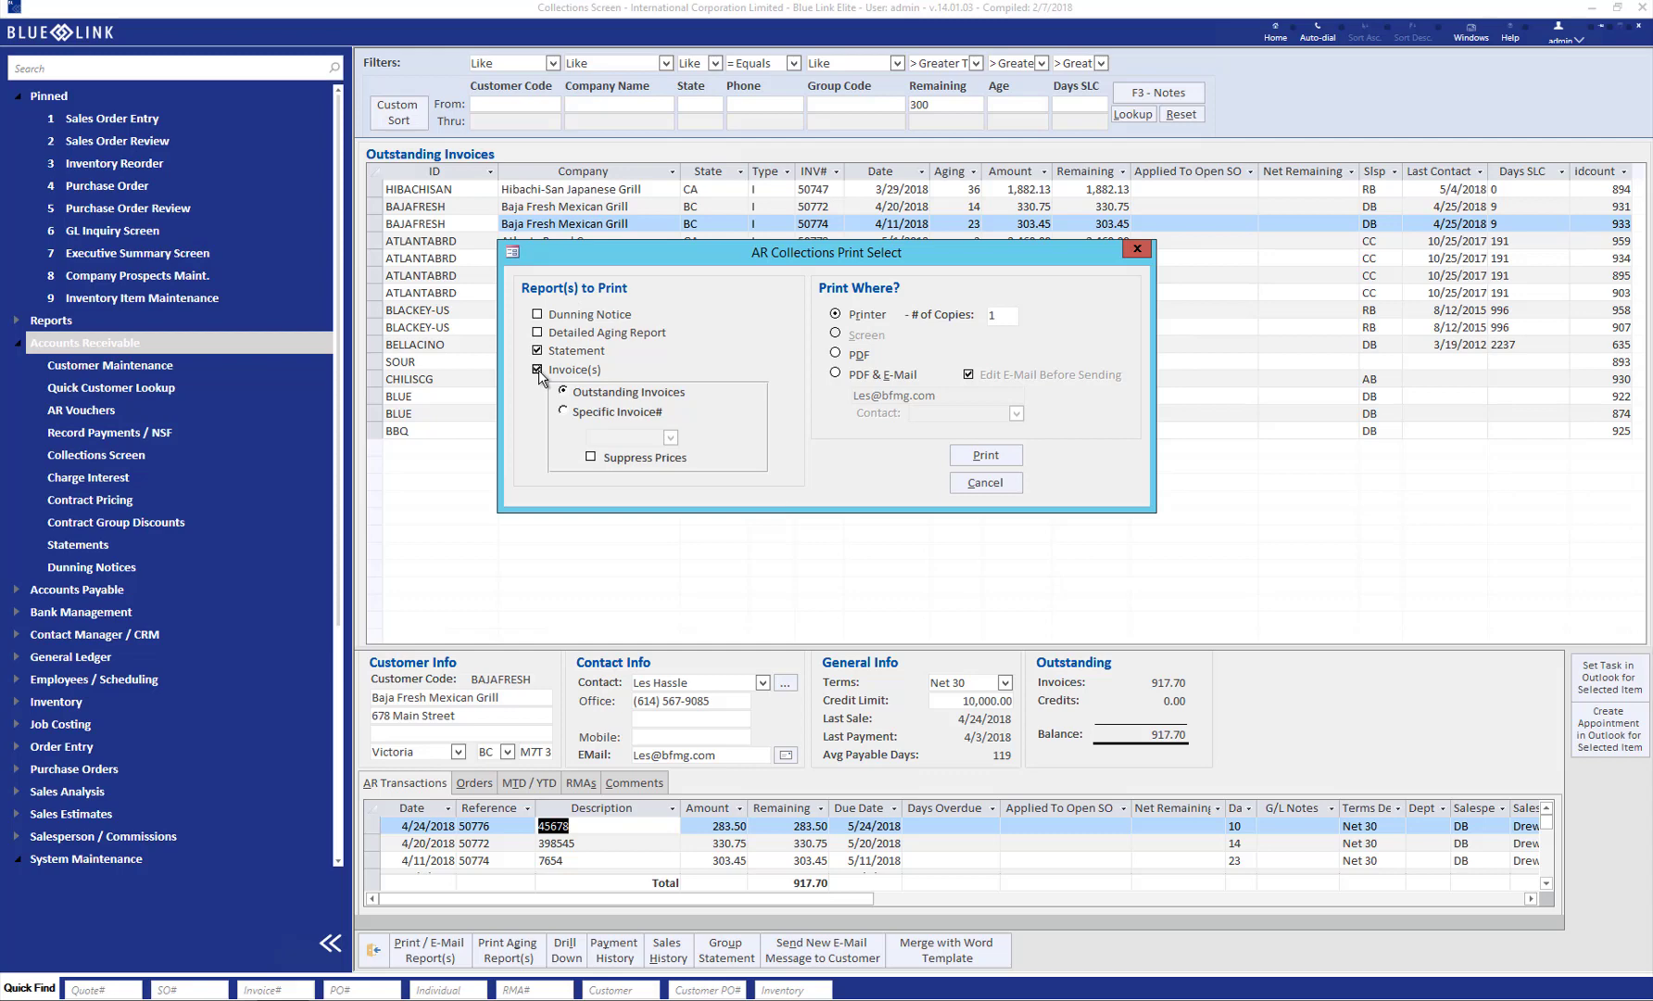
pyautogui.click(564, 413)
pyautogui.click(671, 436)
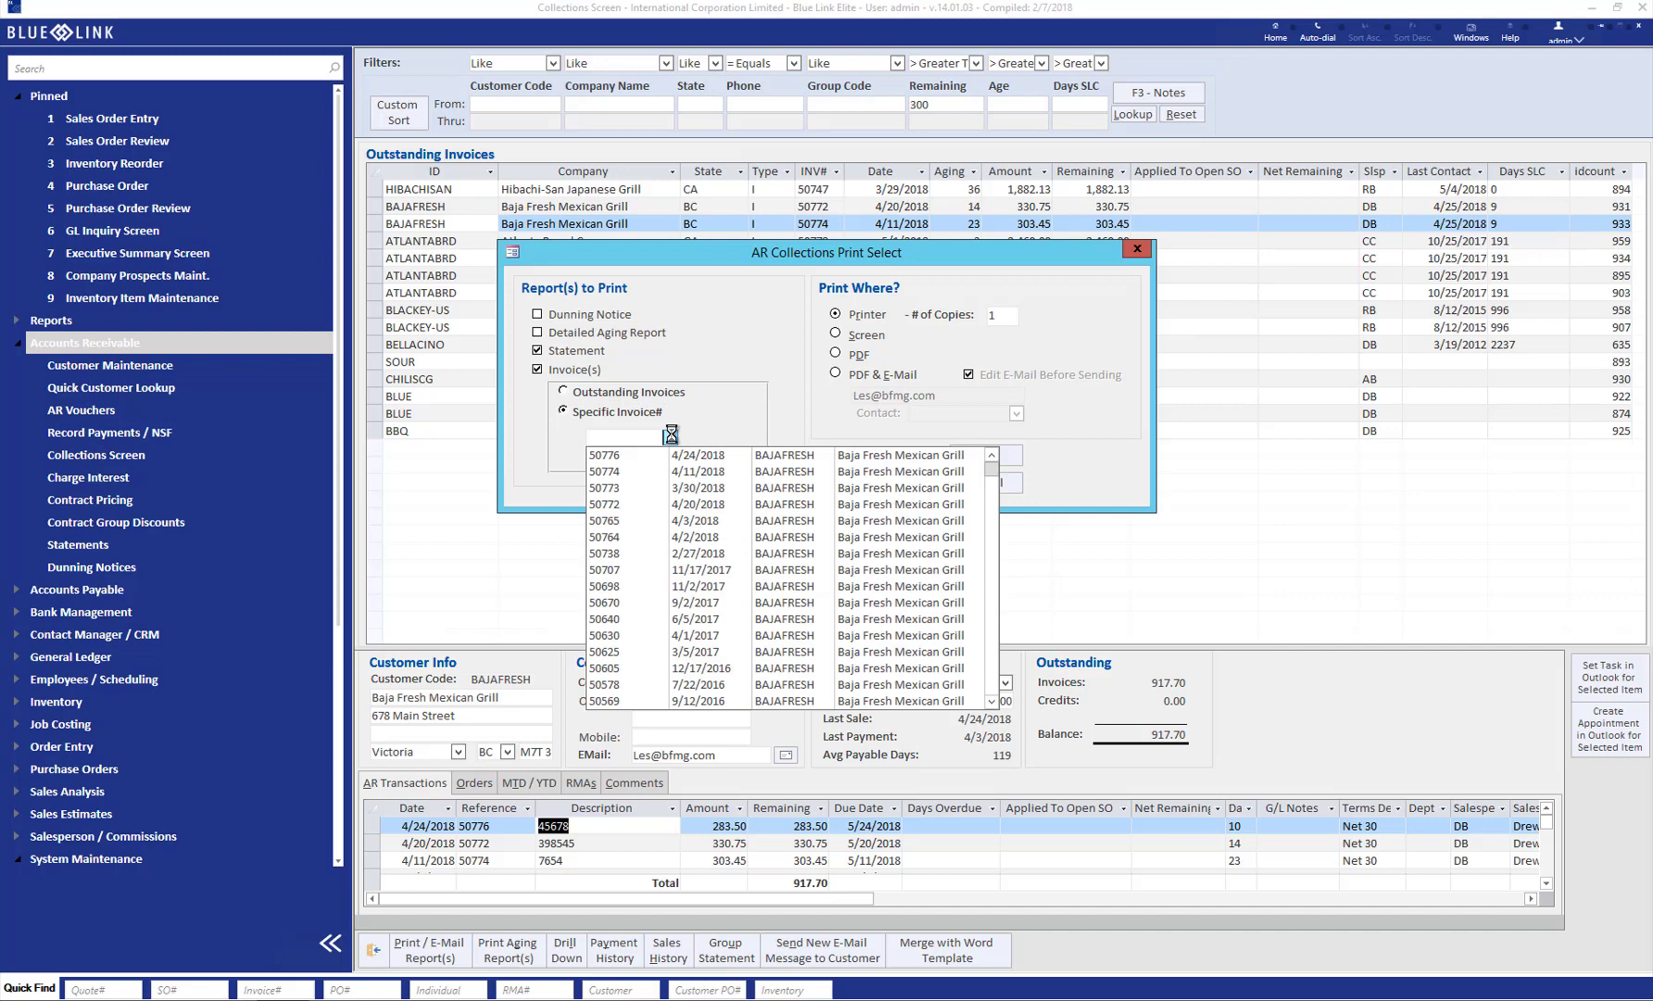
pyautogui.click(671, 437)
pyautogui.click(565, 393)
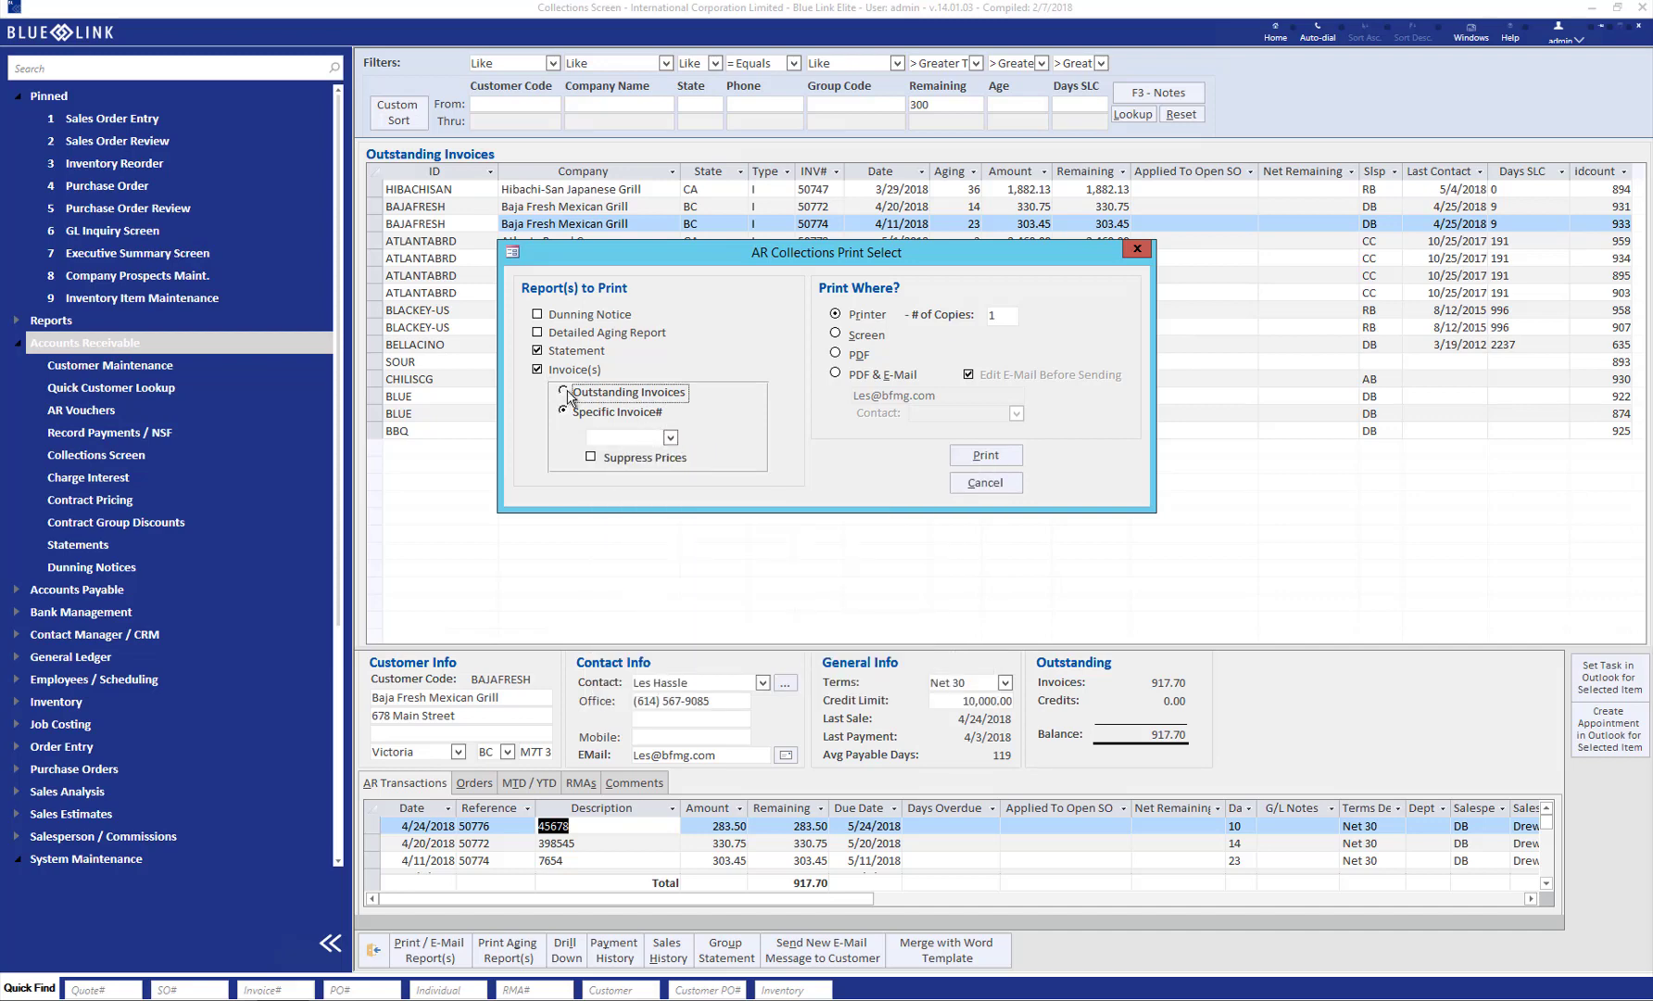
pyautogui.click(835, 373)
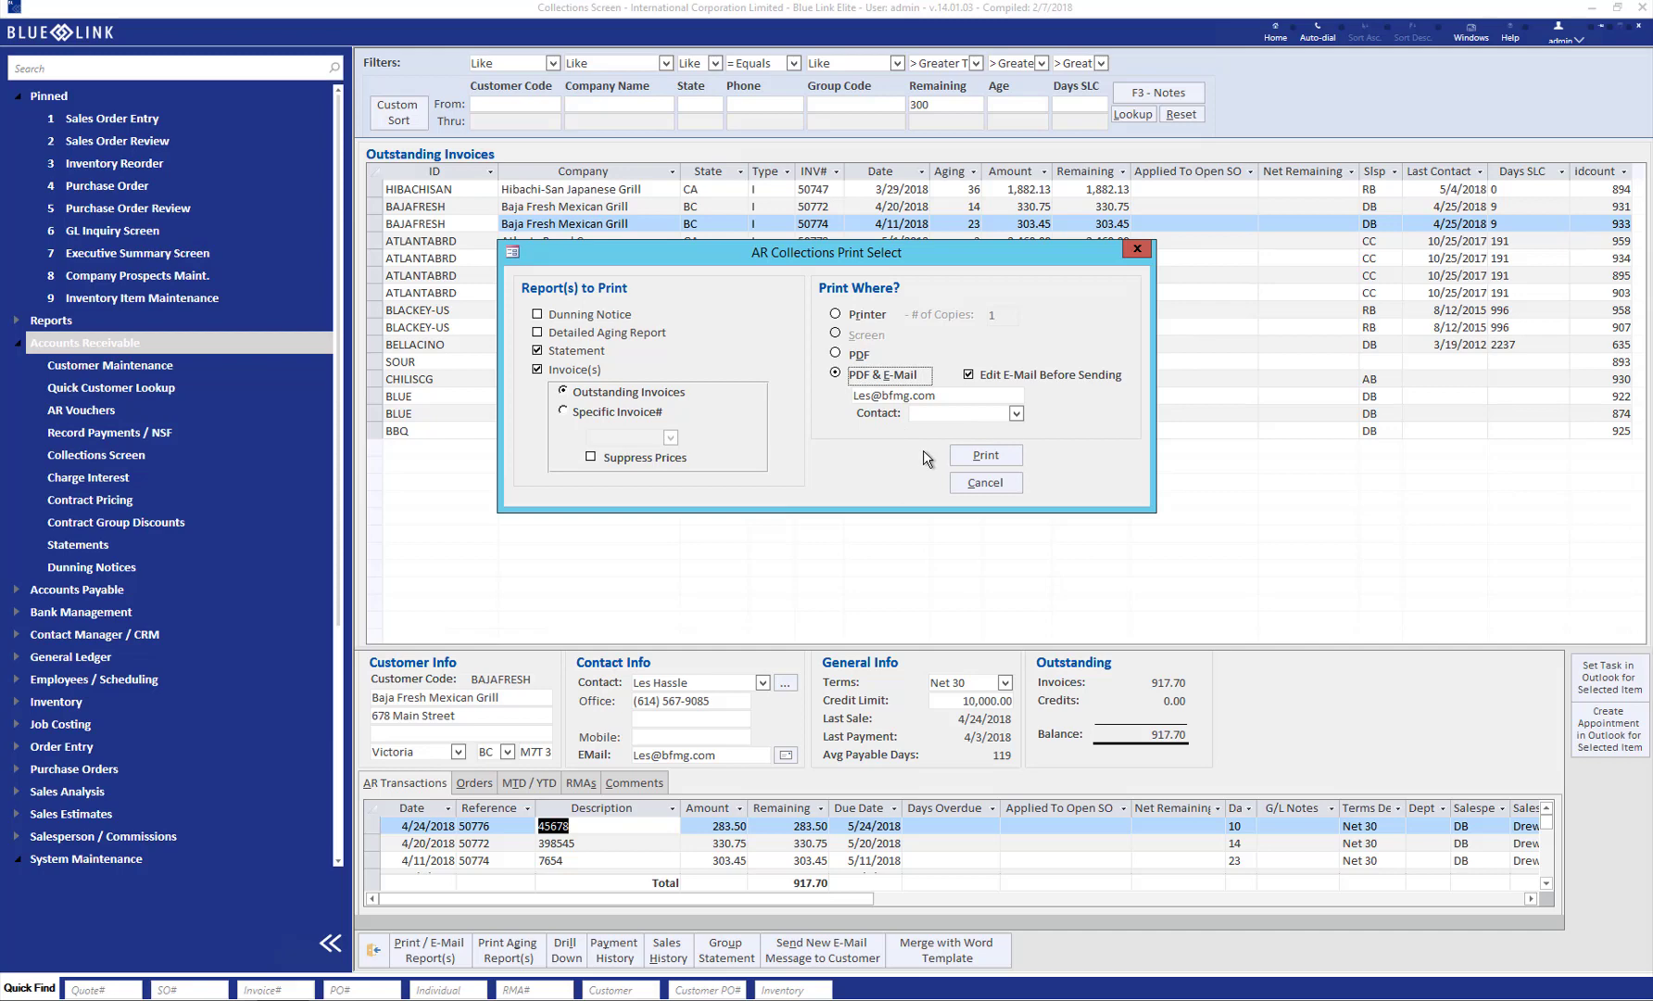
pyautogui.click(966, 482)
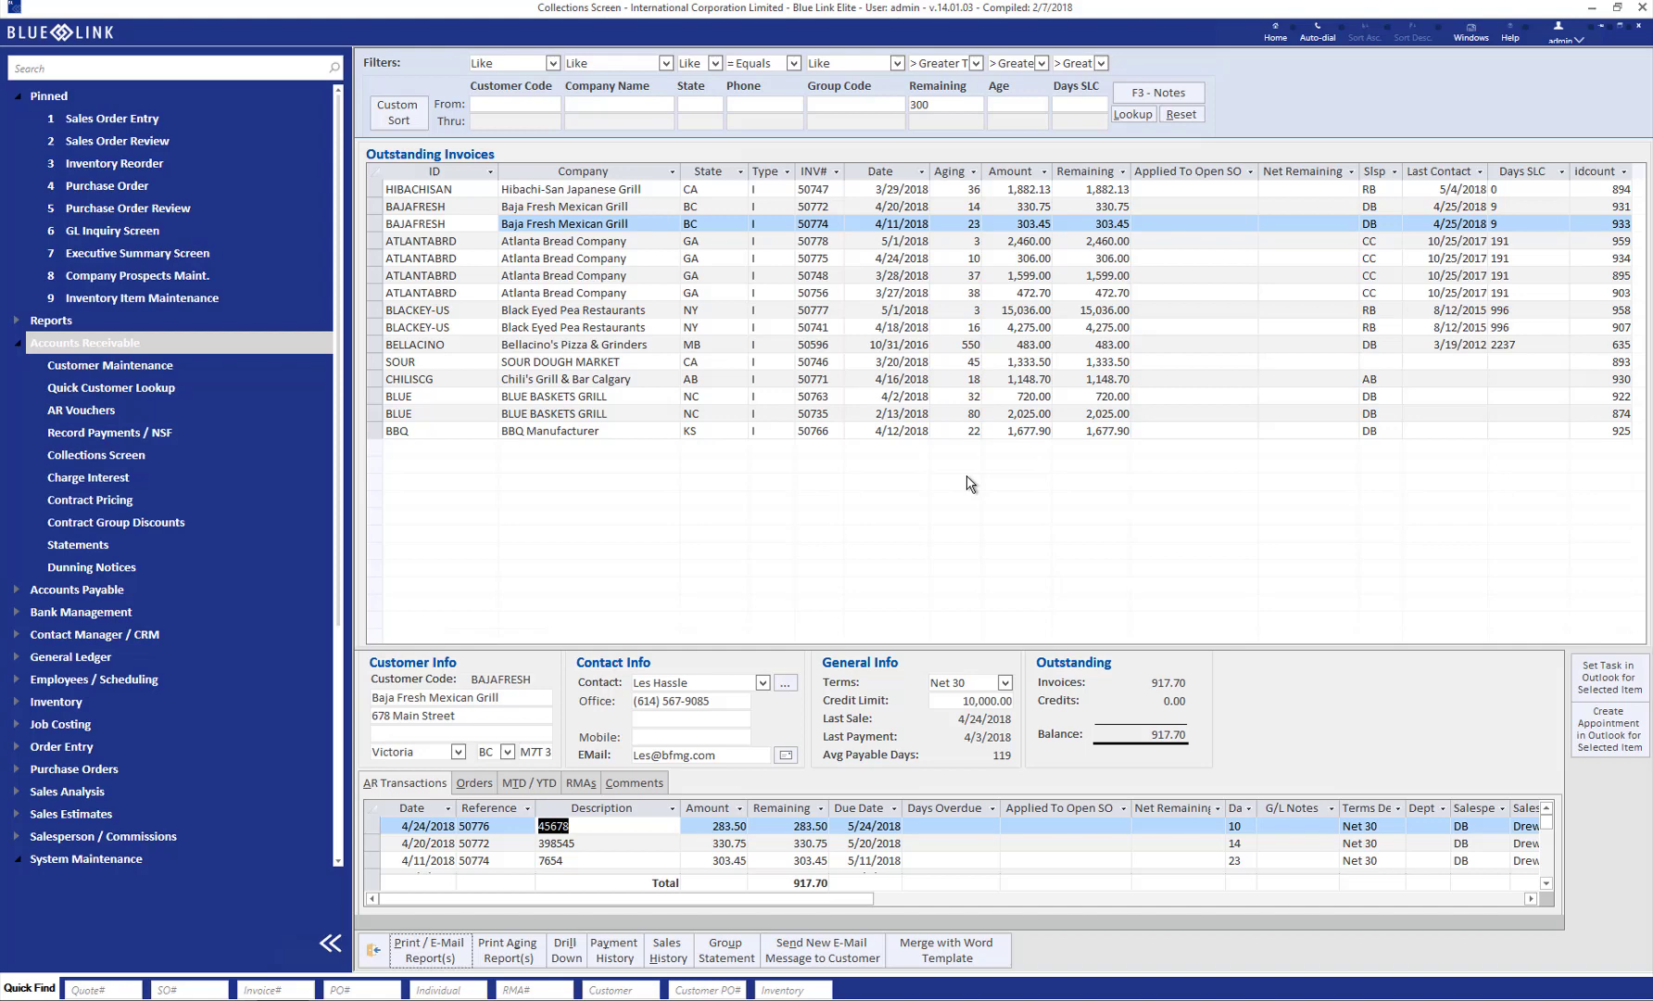
# - Add a Collection-type note 'Will call in payment tomorrow' to Baja Fresh's invoice and confirm it
pyautogui.click(1173, 94)
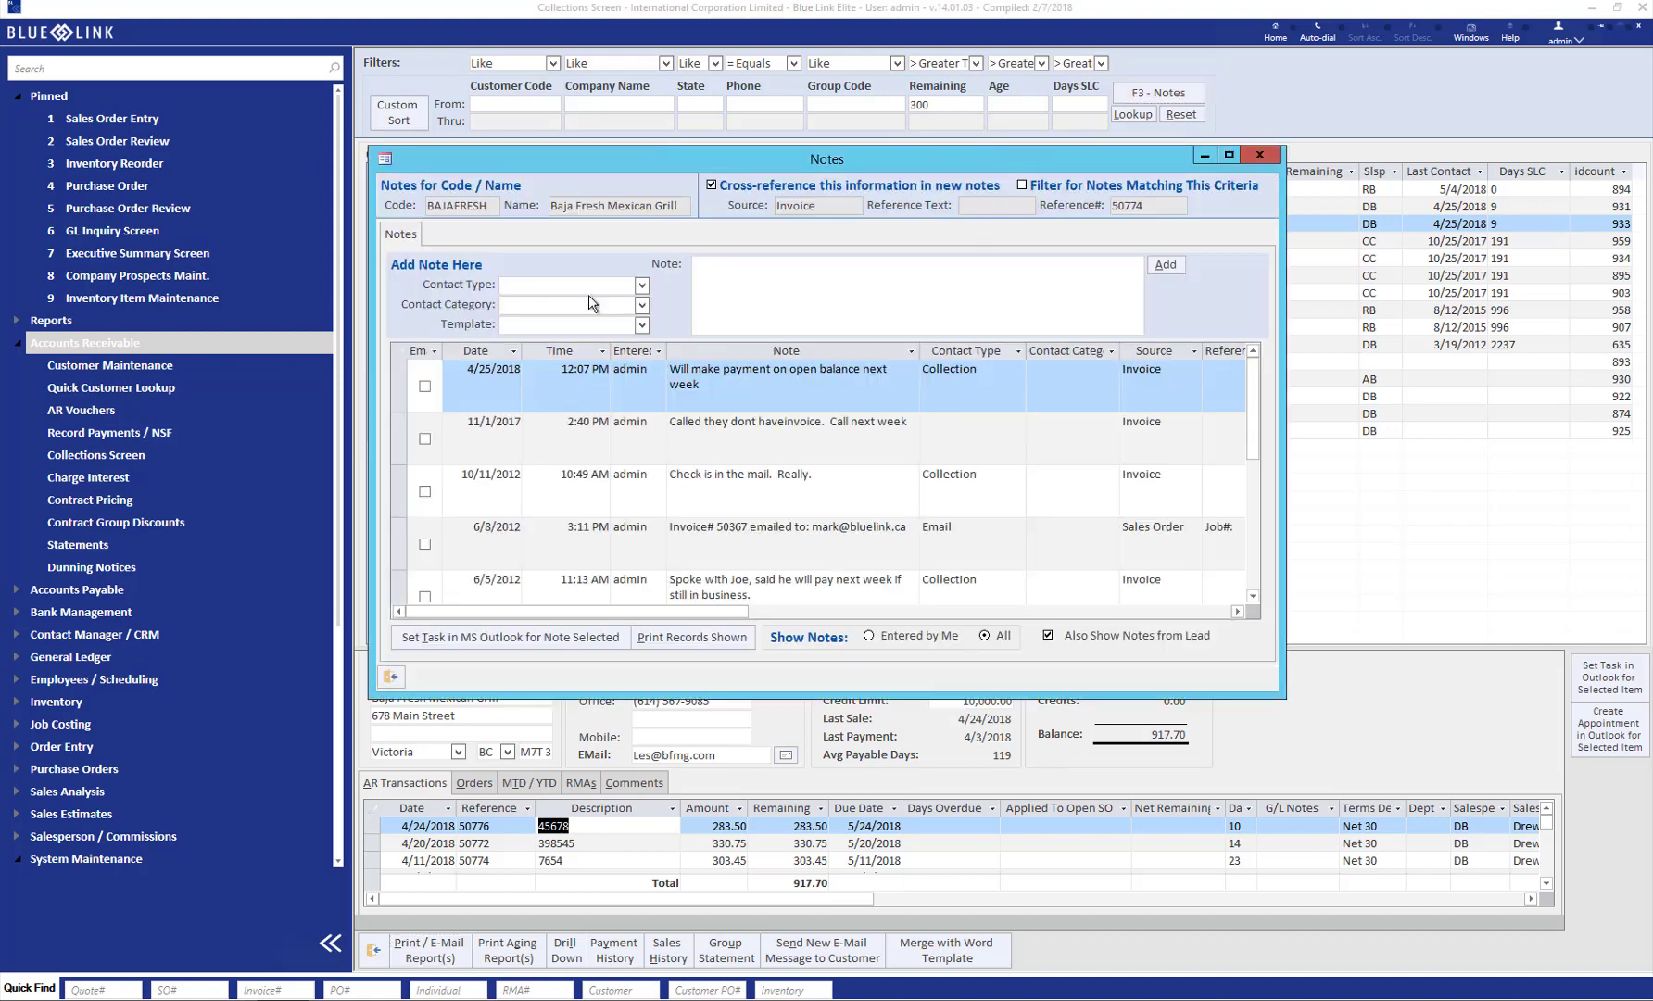
pyautogui.click(641, 286)
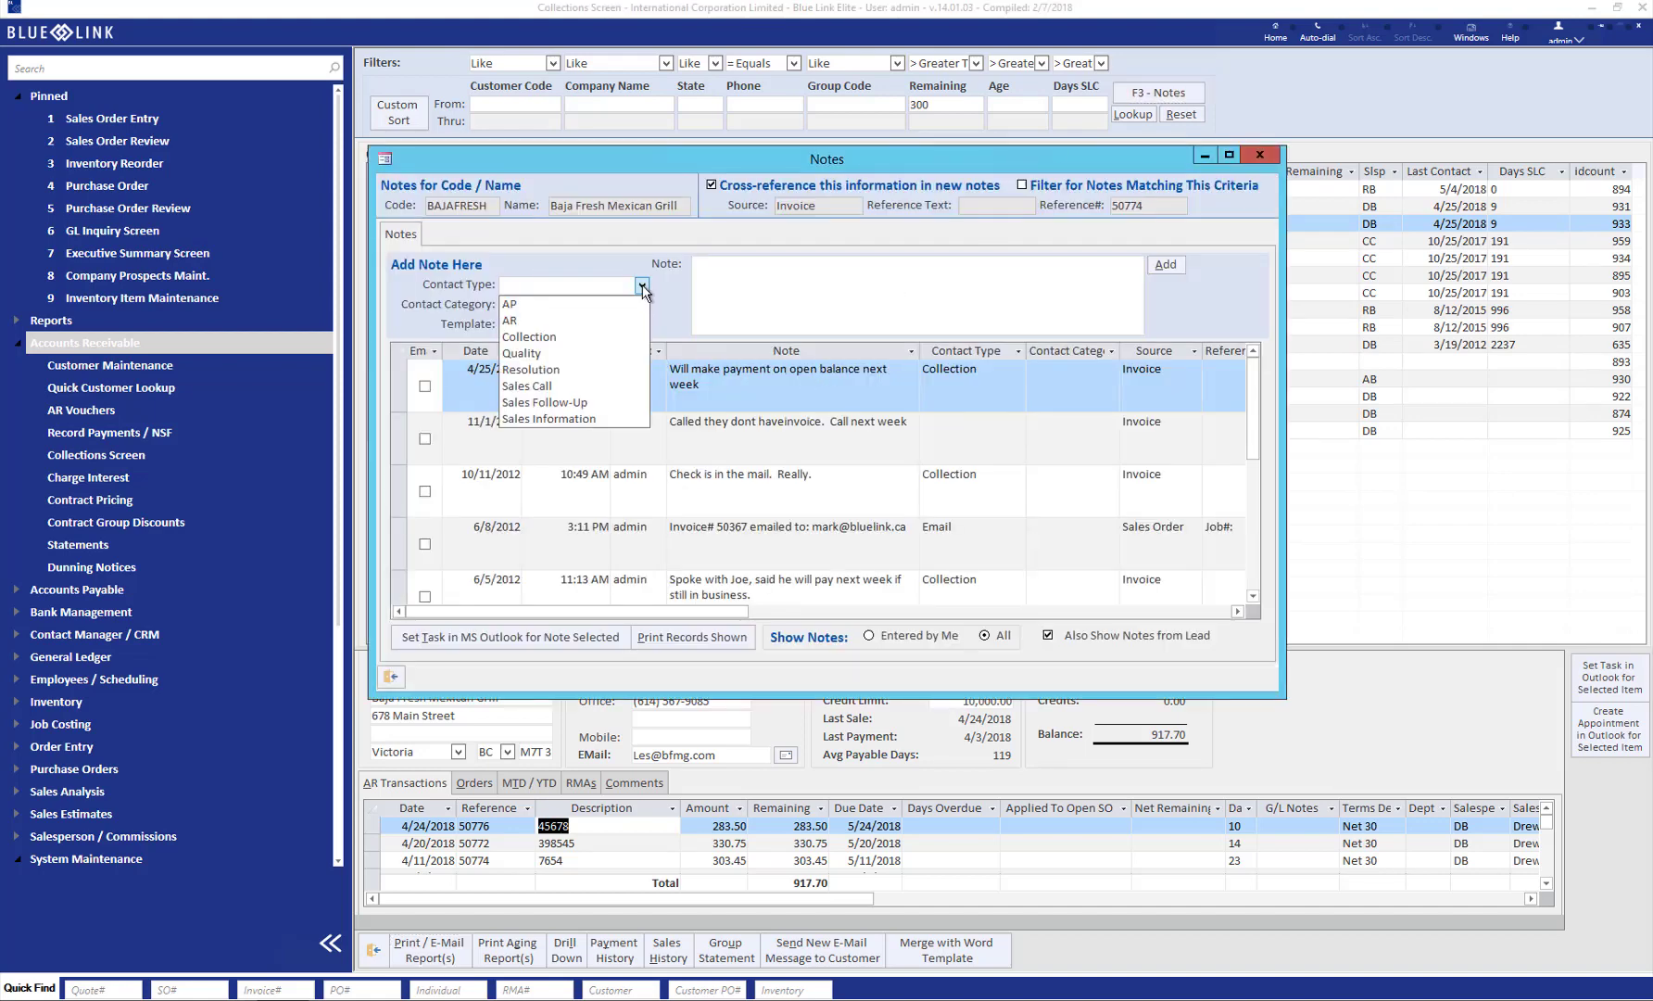
pyautogui.click(536, 337)
pyautogui.click(731, 265)
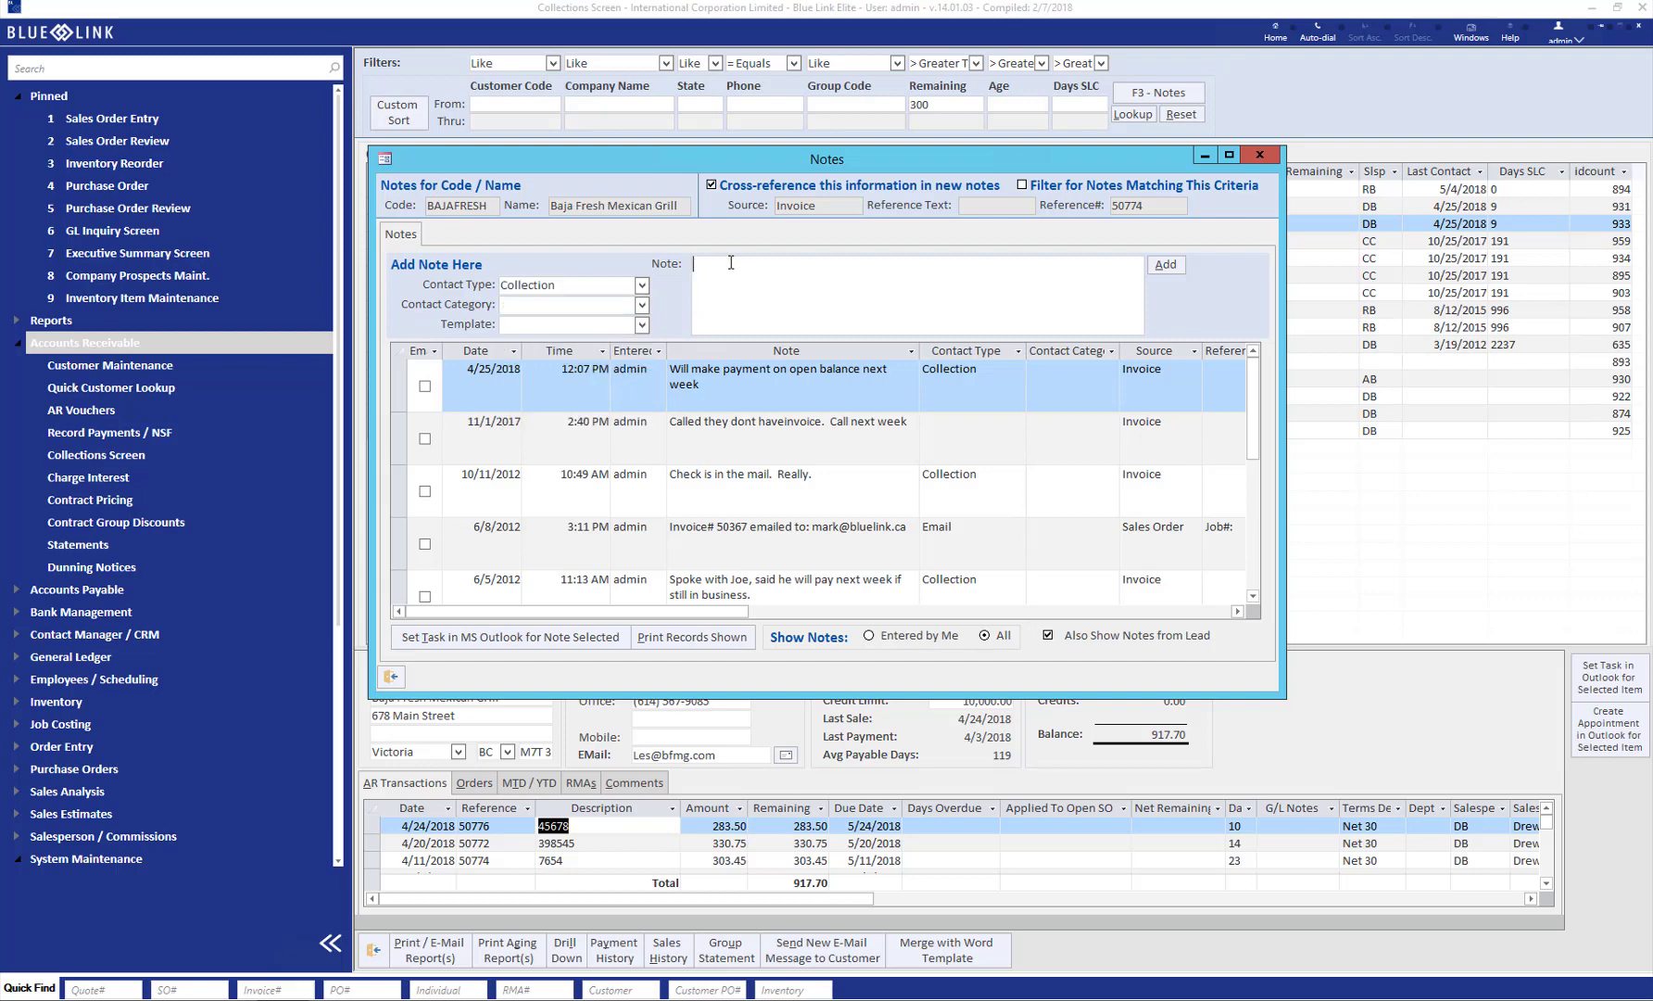
pyautogui.write('Will call in payment tomorrow')
pyautogui.click(1164, 268)
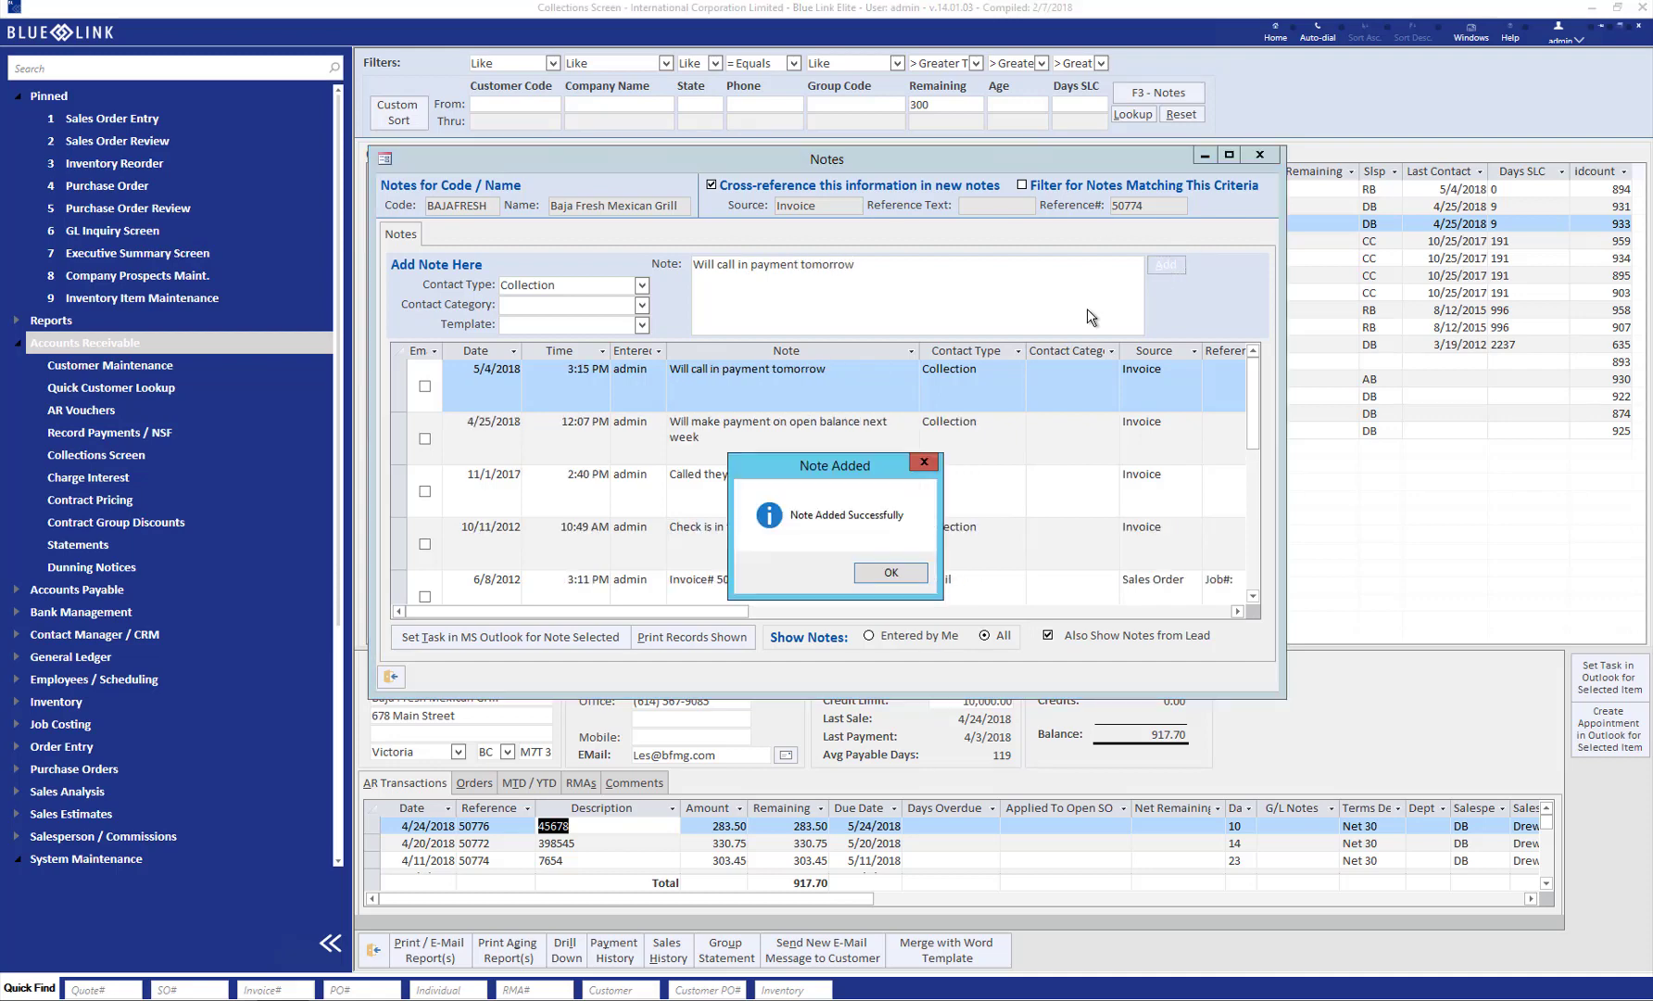
pyautogui.click(893, 564)
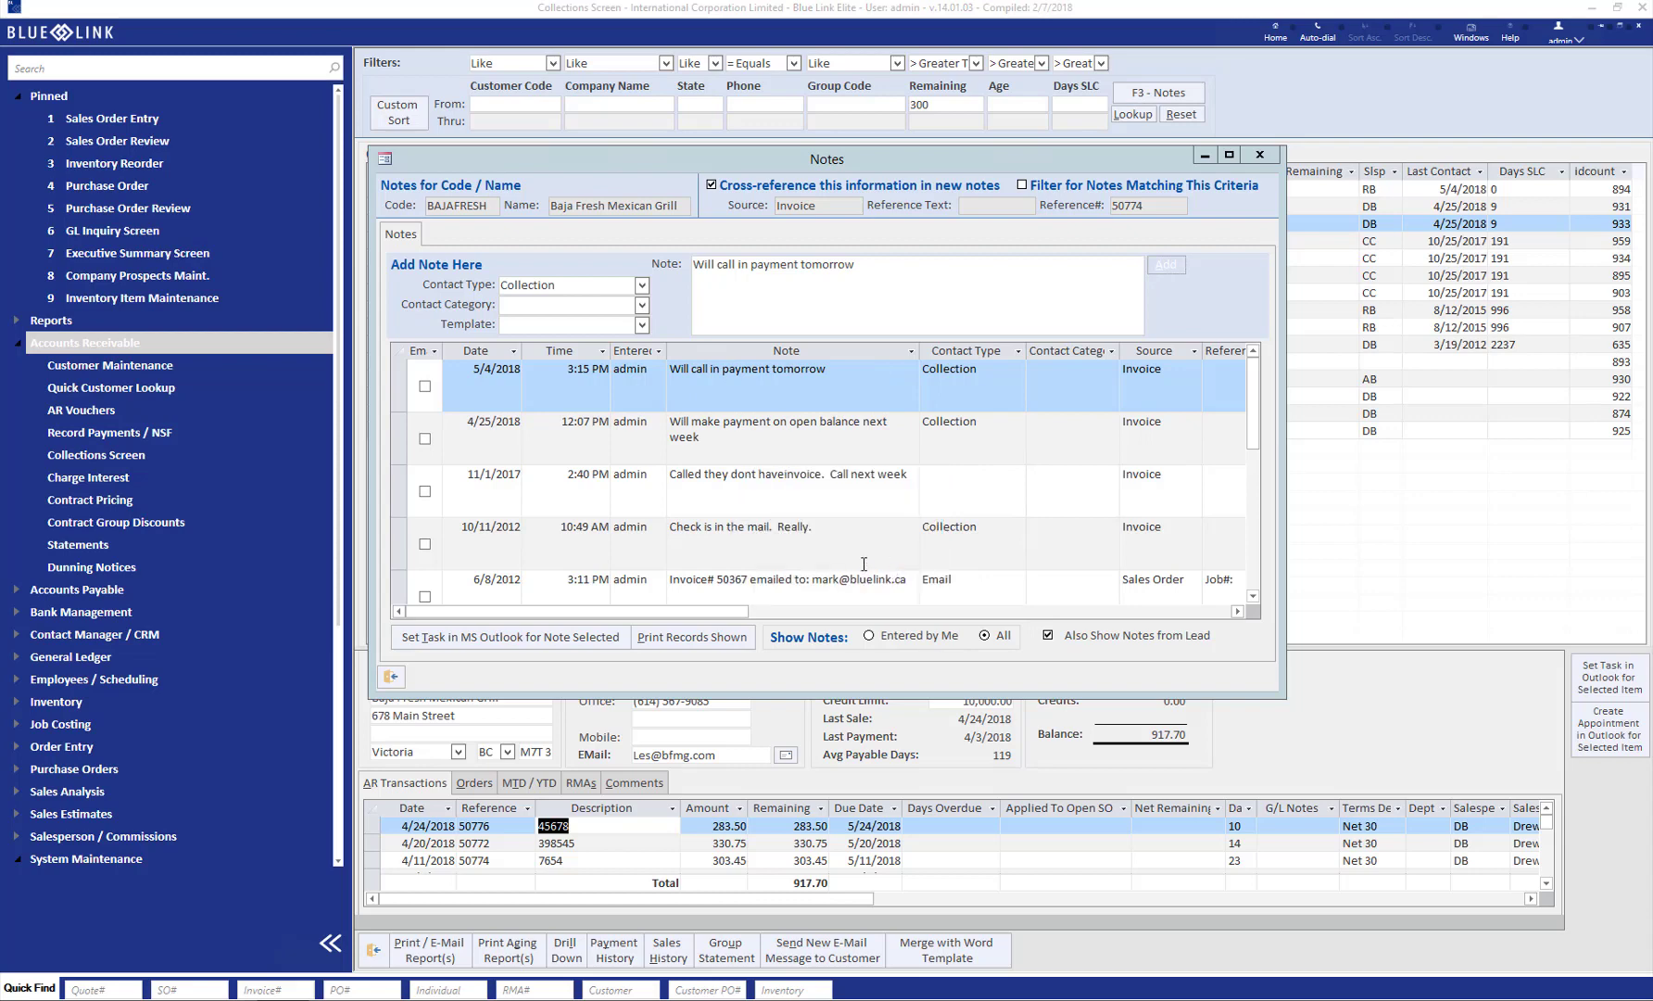
pyautogui.click(397, 677)
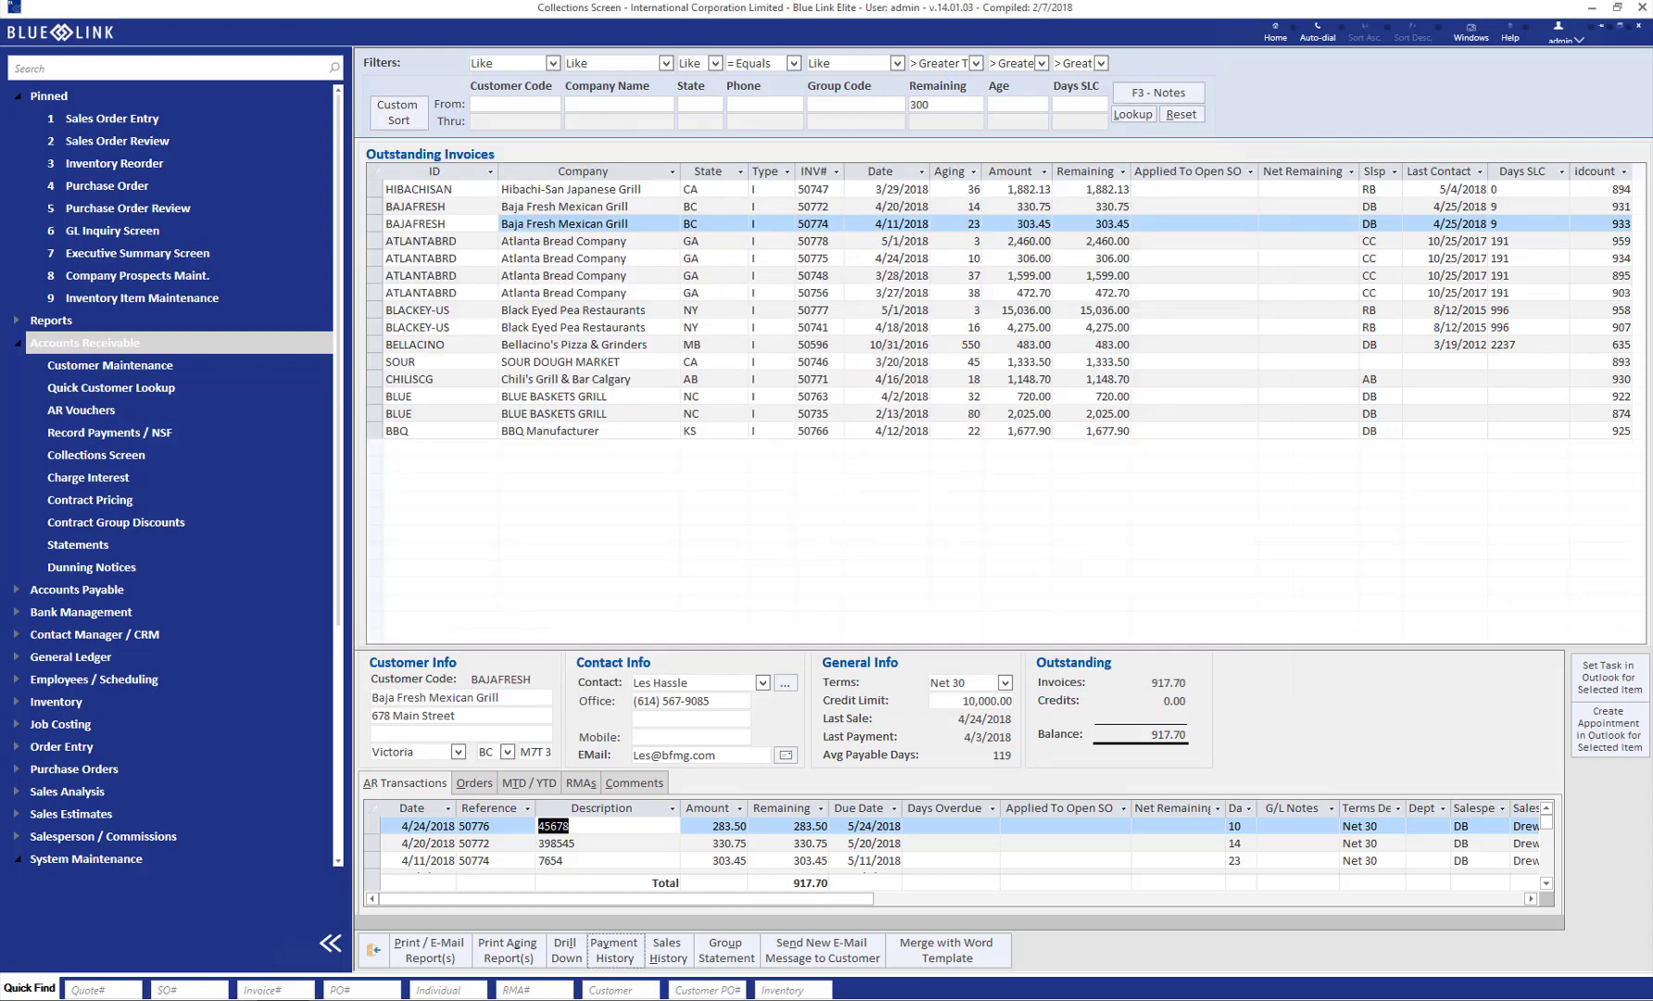